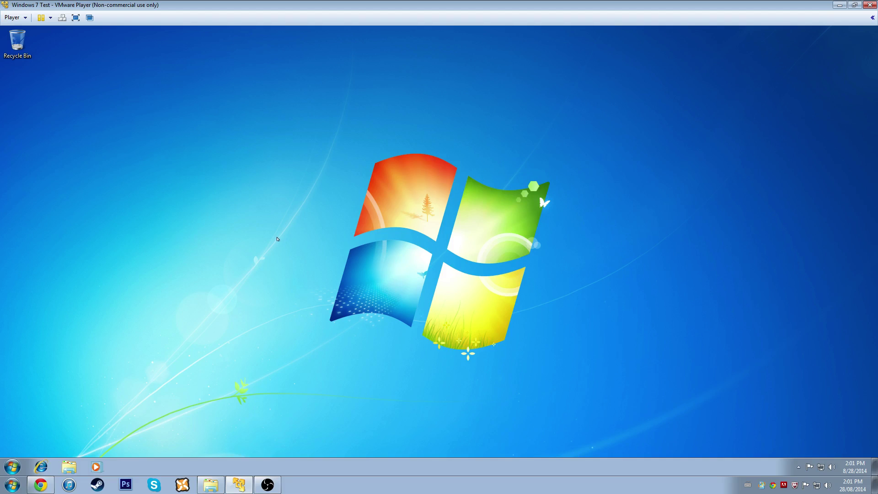
Open the Windows 7 Start menu on the virtual machine's taskbar
left_click_drag(246, 119, 635, 401)
left_click(13, 467)
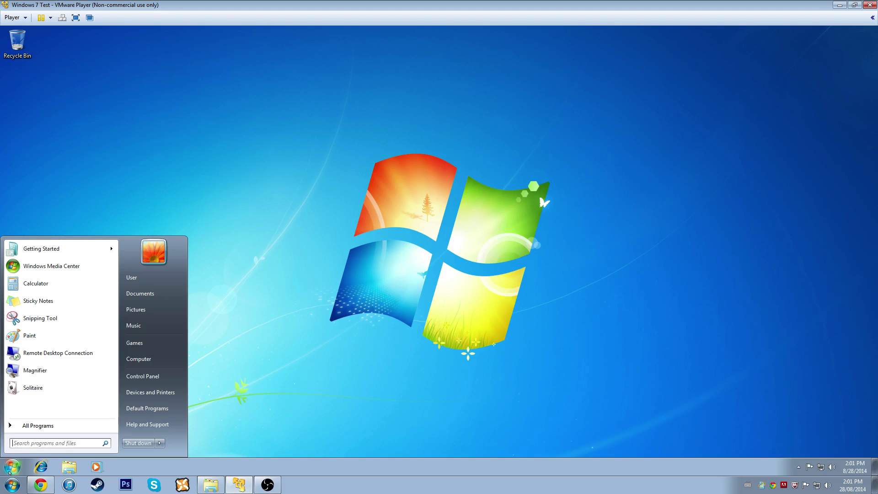
Launch Control Panel from the Start menu's right column
left_click(155, 377)
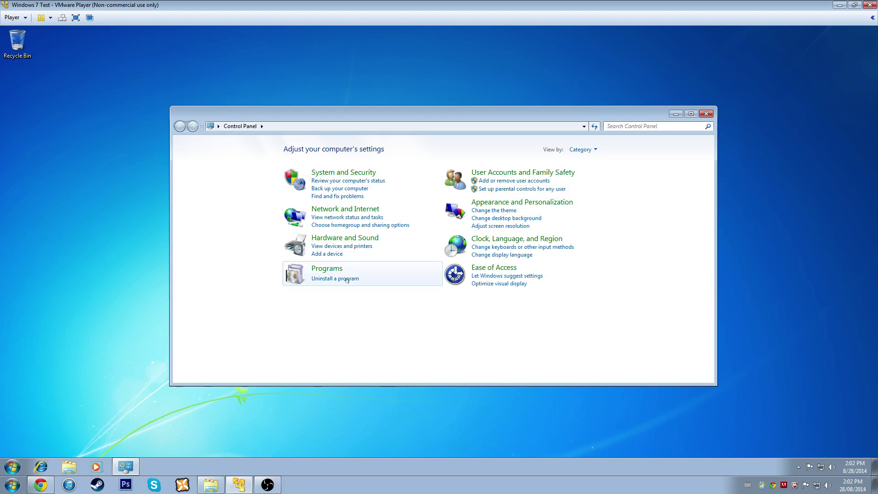
Set Control Panel's View by to Large icons and maximize the window
left_click(575, 150)
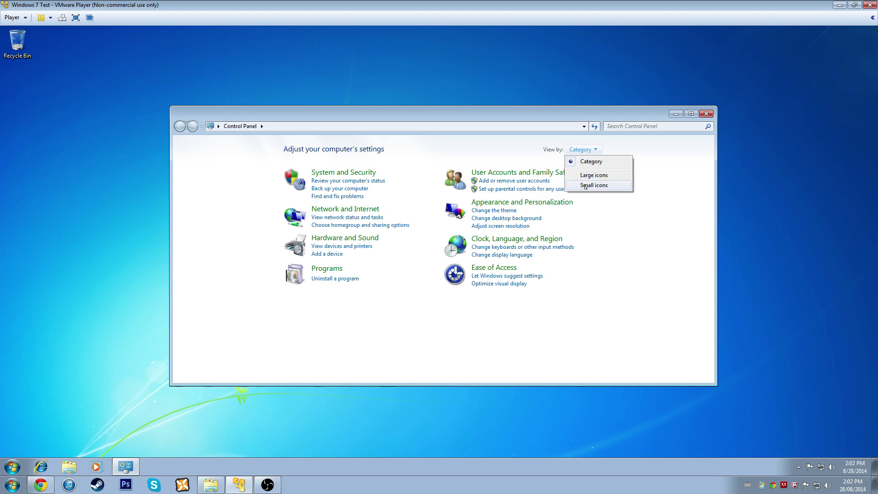
left_click(586, 188)
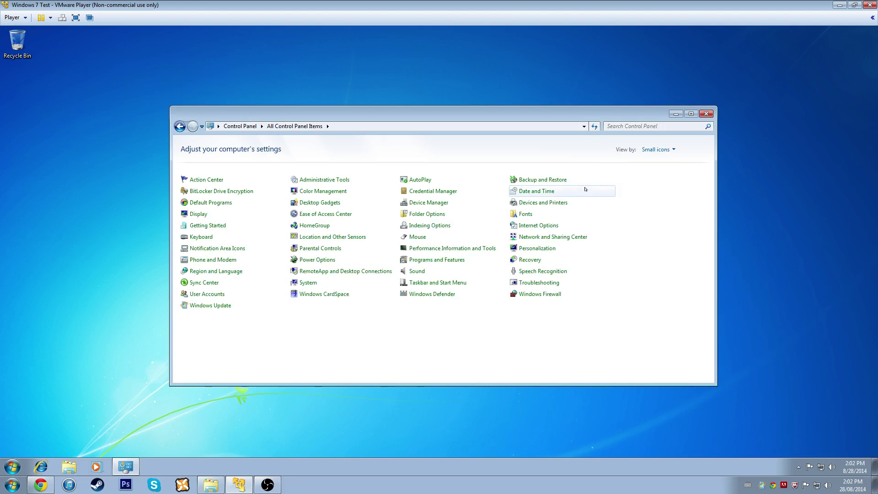
left_click(657, 150)
left_click(659, 176)
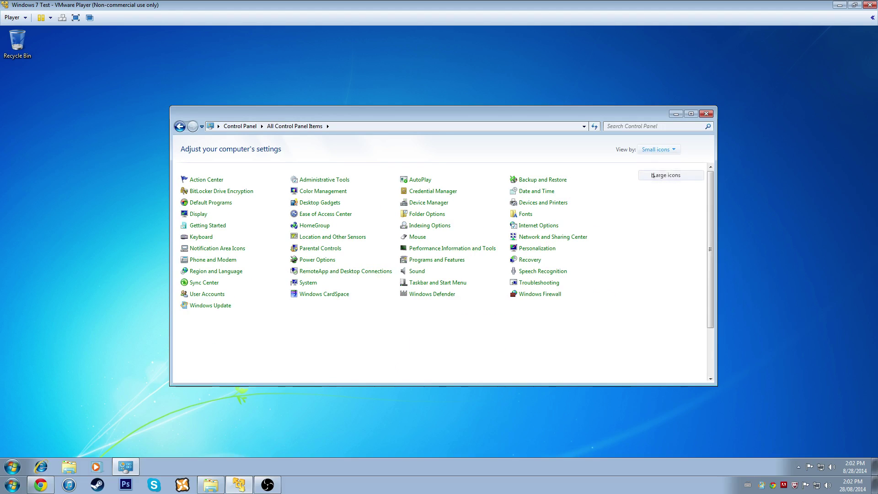
double_click(442, 113)
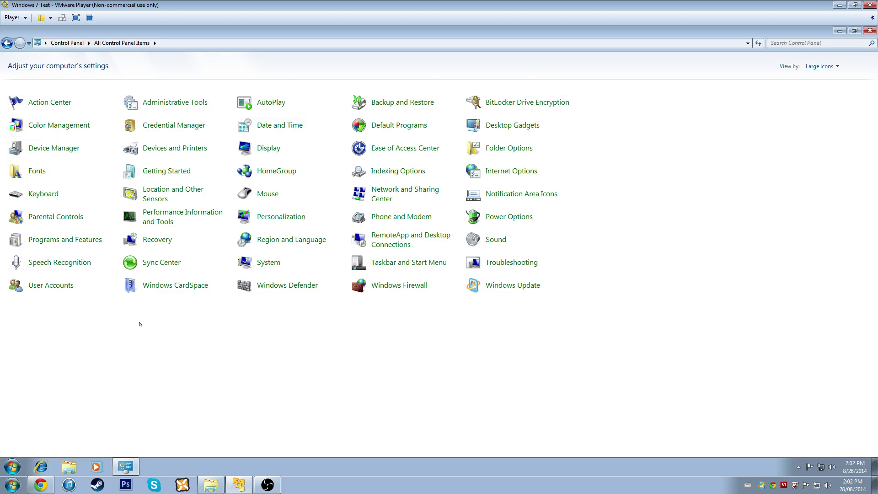
Go to User Accounts, then to its 'Manage another account' page
left_click(37, 284)
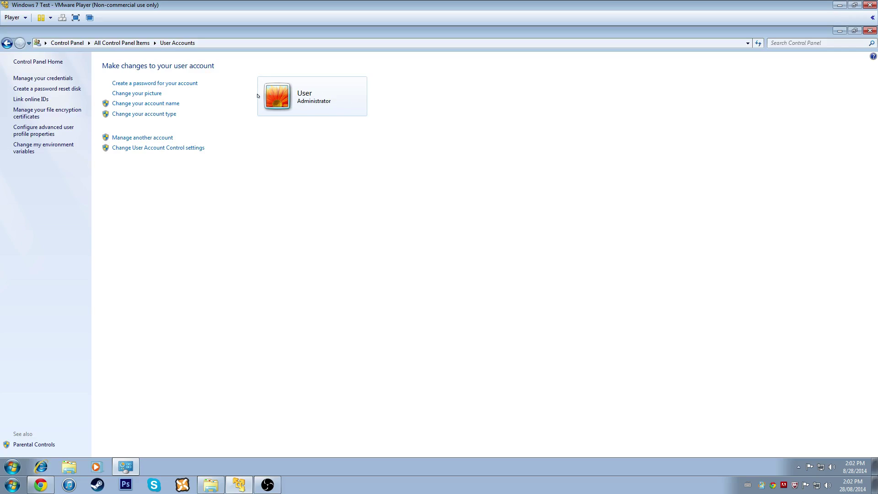
left_click(151, 138)
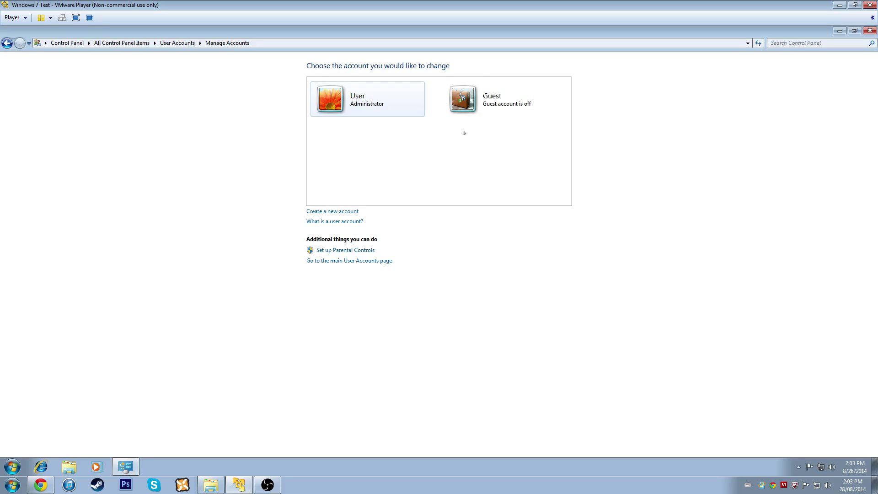
Try creating an Administrator-type account named 'Administrator', which fails because the name exists
left_click(335, 214)
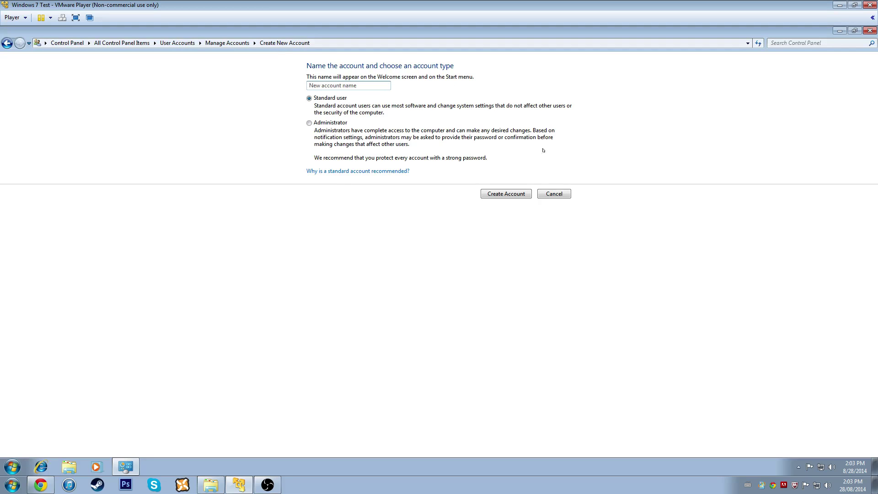
left_click(7, 43)
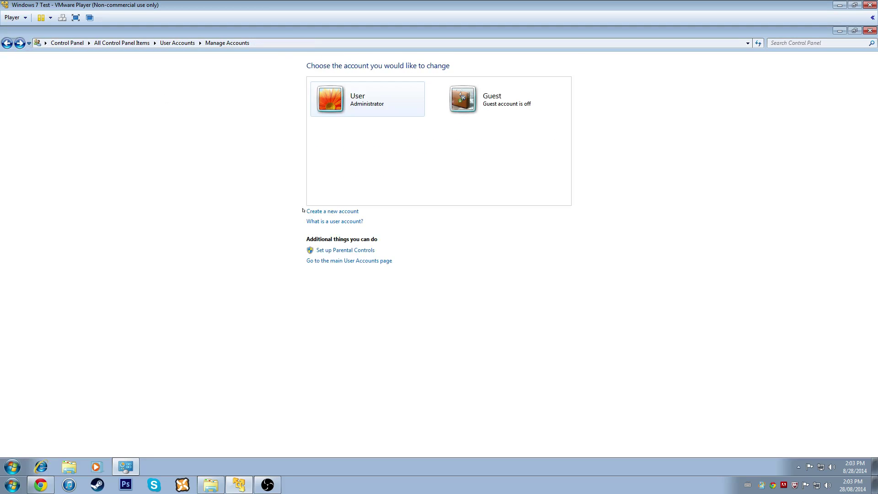
left_click(326, 213)
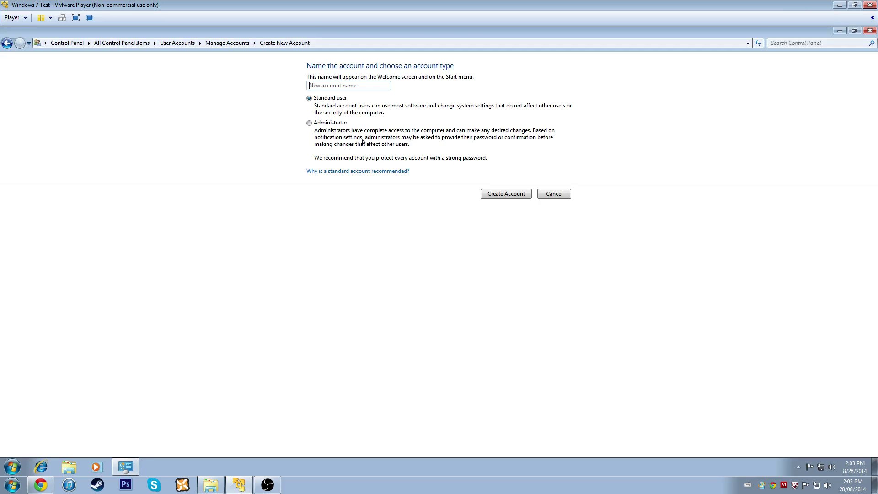
type("Administrator")
left_click(339, 123)
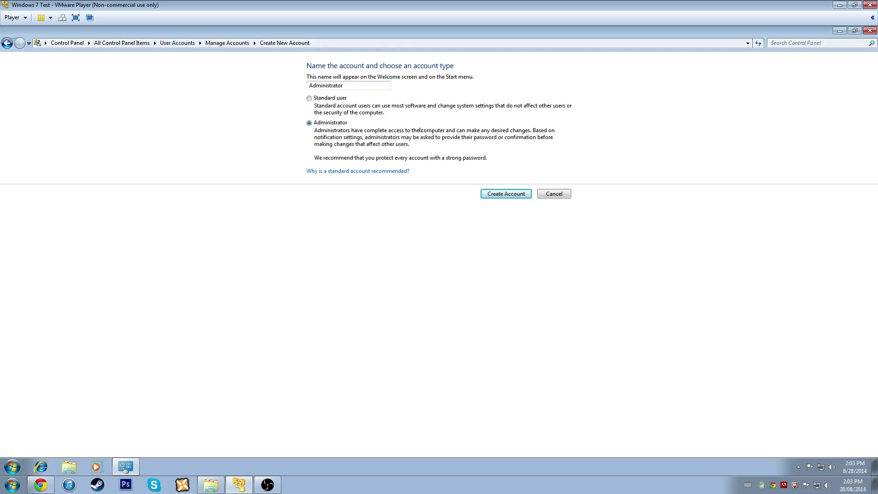
left_click(508, 195)
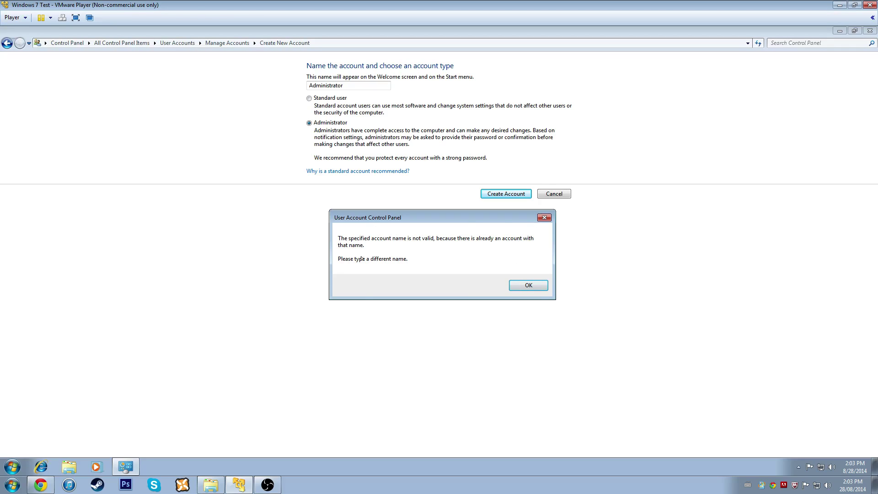
Dismiss the duplicate-name error and create the administrator account 'Nick' instead
left_click(544, 217)
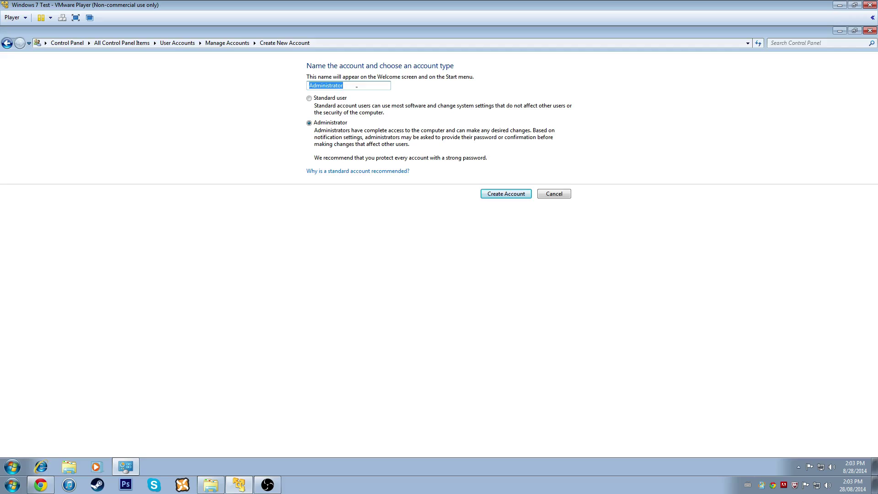
type("Nick")
left_click(498, 200)
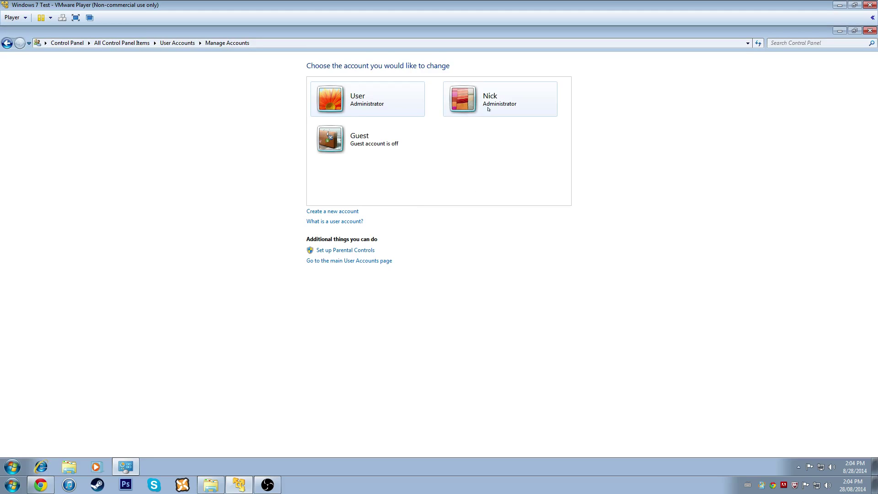
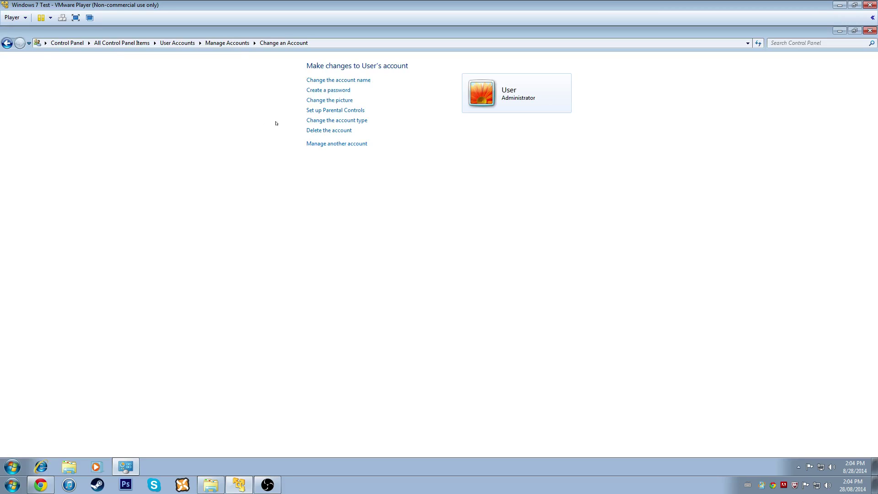
From the accounts list, open the Create Password page for the second administrator account
left_click(341, 145)
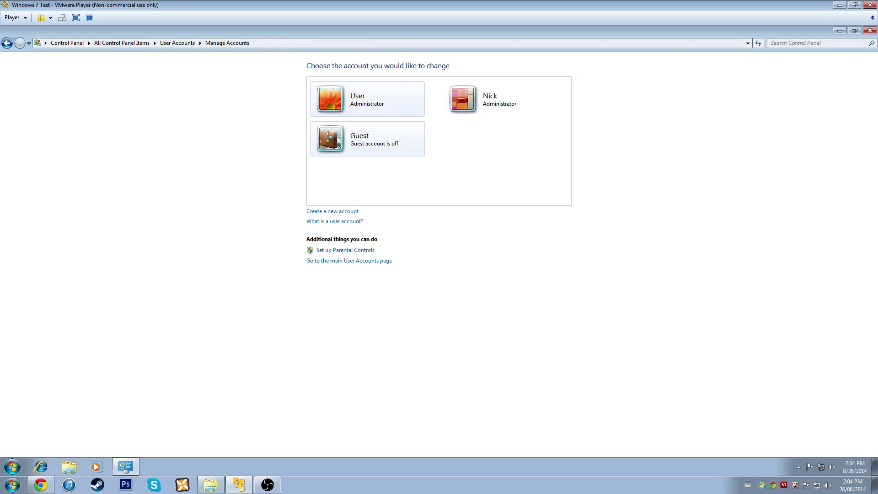
left_click(514, 96)
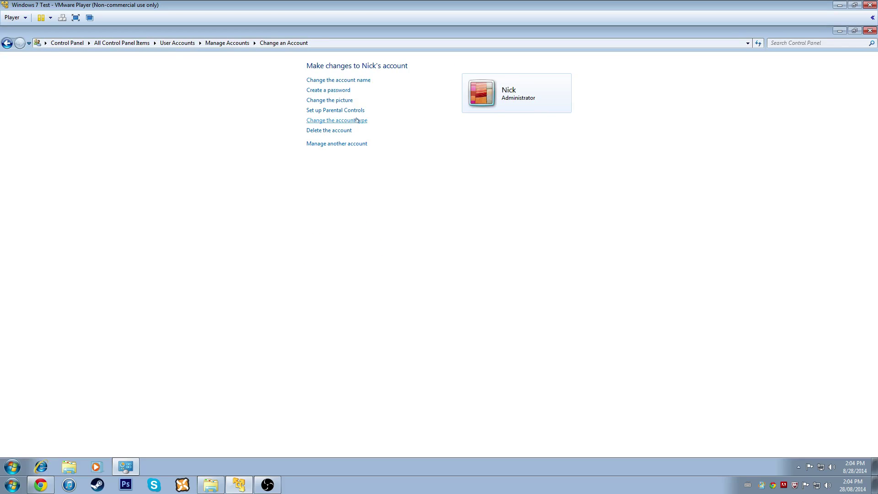
left_click(335, 91)
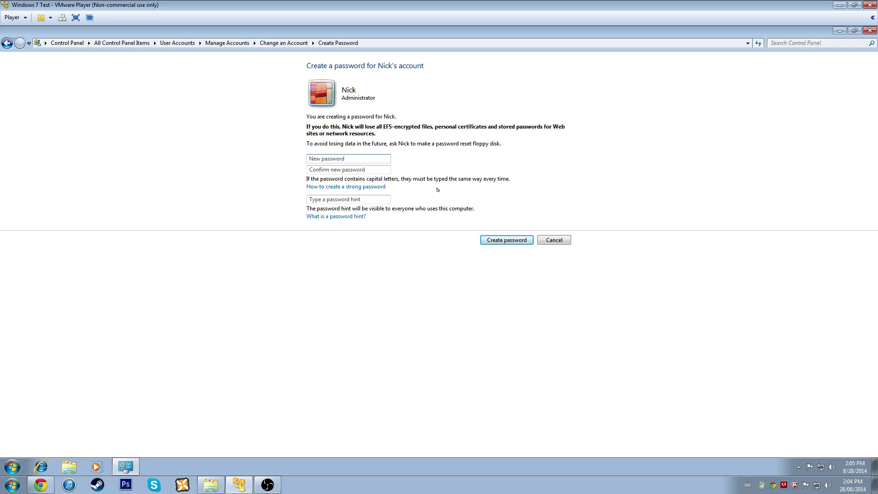
Enter the new password and its confirmation for the administrator account, then submit it
type("••••••••")
key("Tab")
type("•••••")
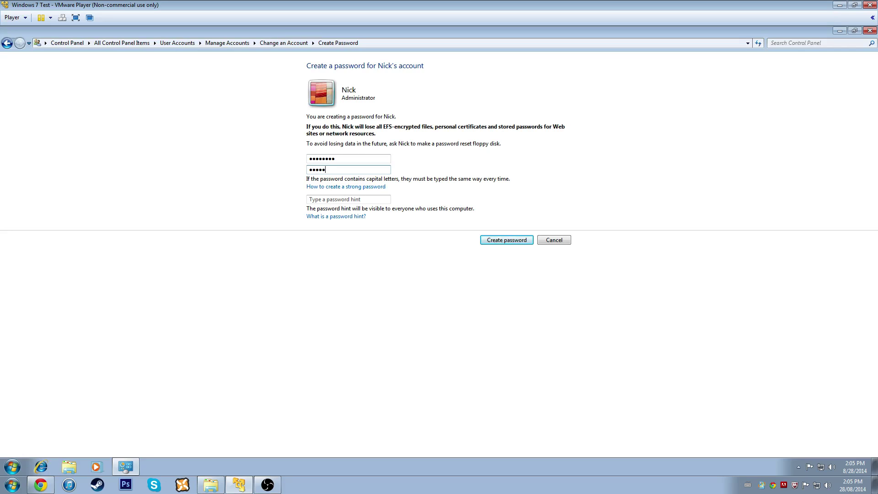
type("•••")
key("Return")
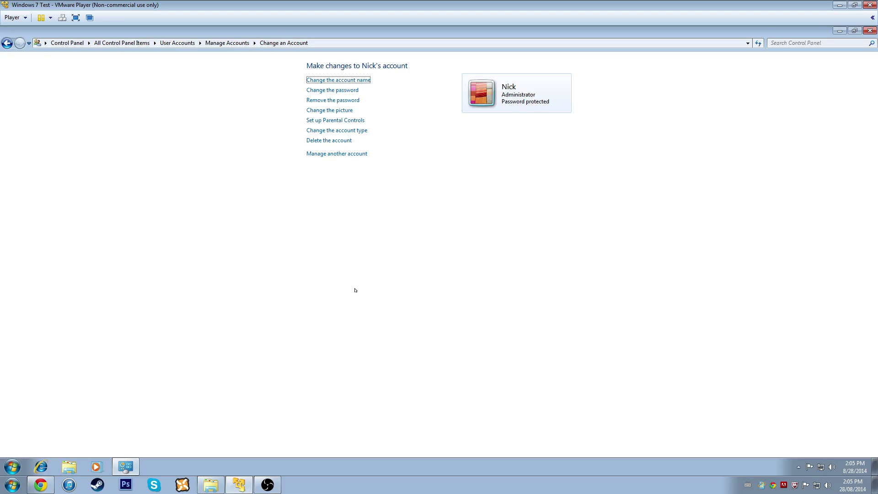
Select the Guest tile from the accounts list and turn the Guest account on
left_click(343, 155)
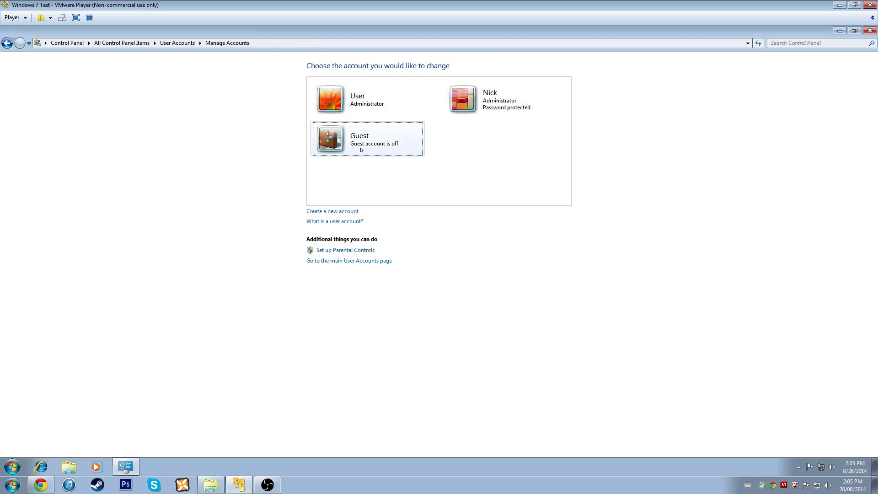
left_click(362, 145)
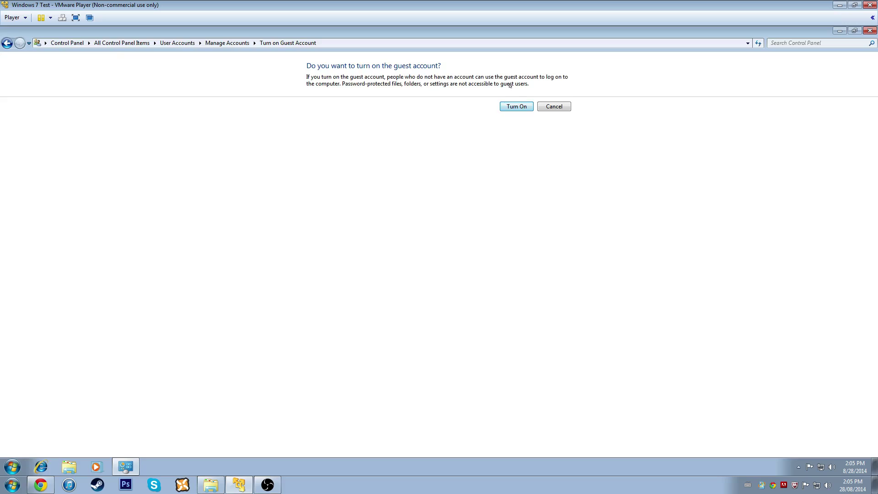
left_click(515, 108)
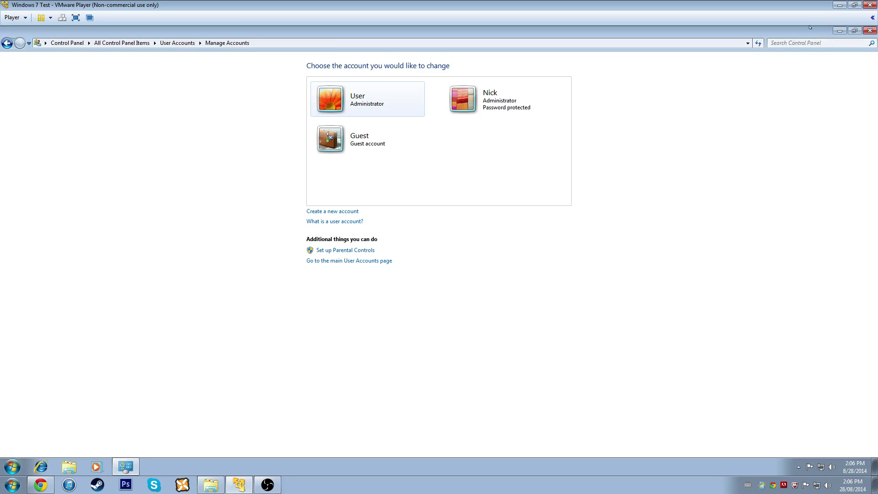
Minimize Control Panel and launch Computer Management from Computer in the Start menu
left_click(840, 30)
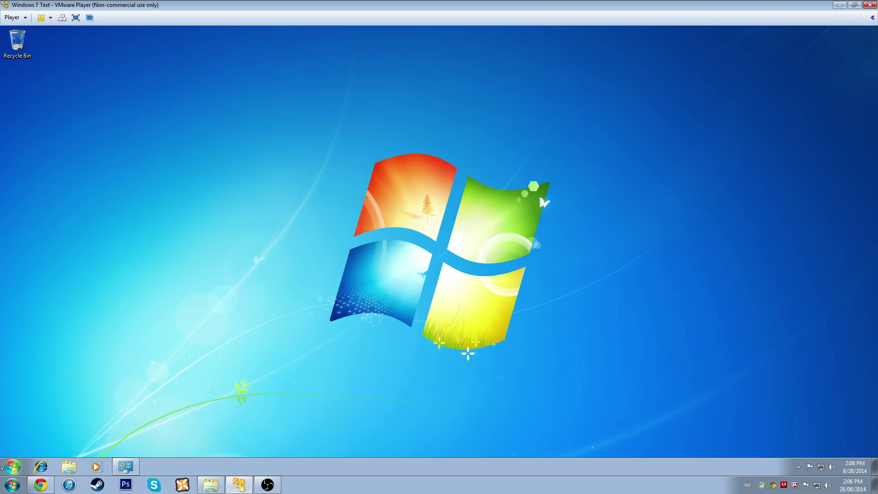
left_click(5, 466)
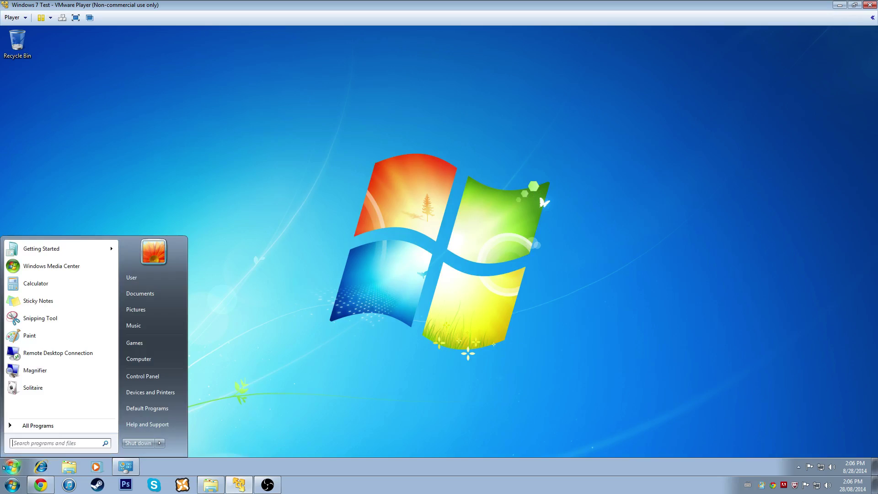
right_click(142, 360)
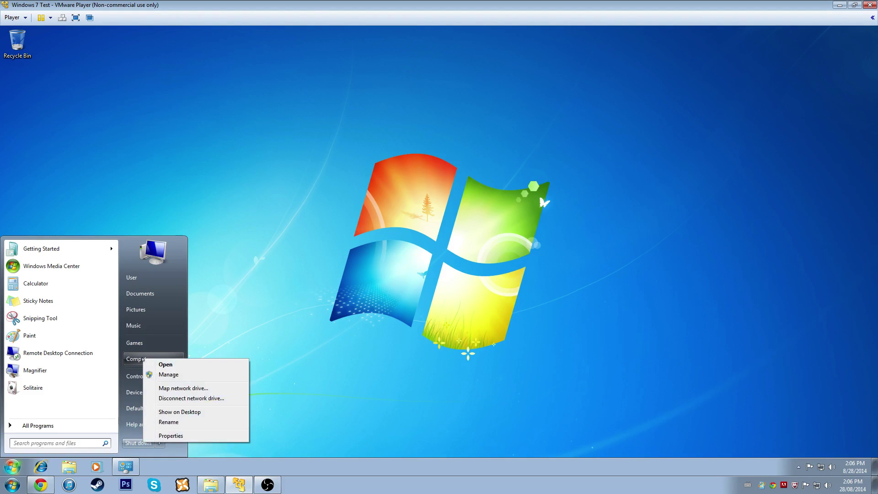
key("Escape")
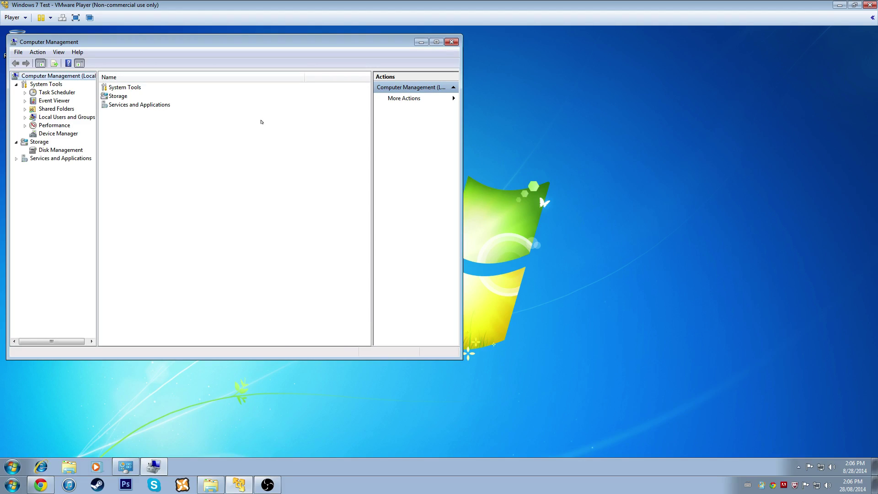
Open Local Users and Groups > Users, maximize the console, and widen the Name and Description columns
left_click(55, 118)
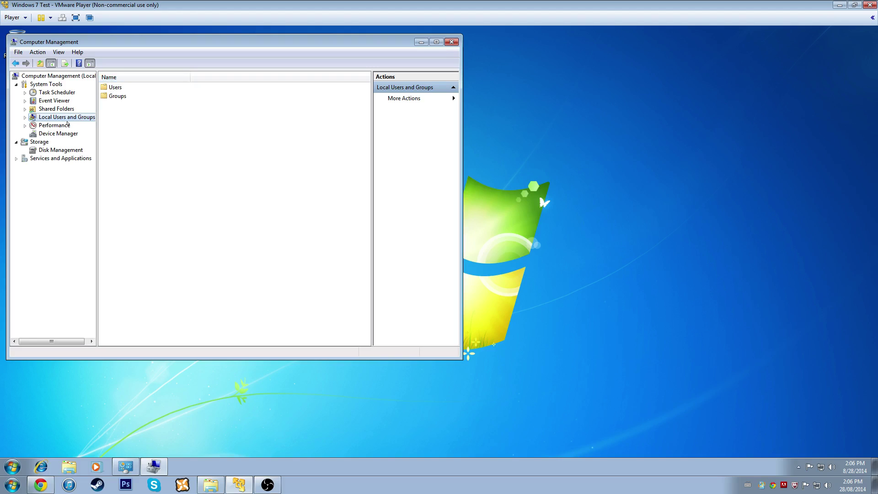
double_click(116, 88)
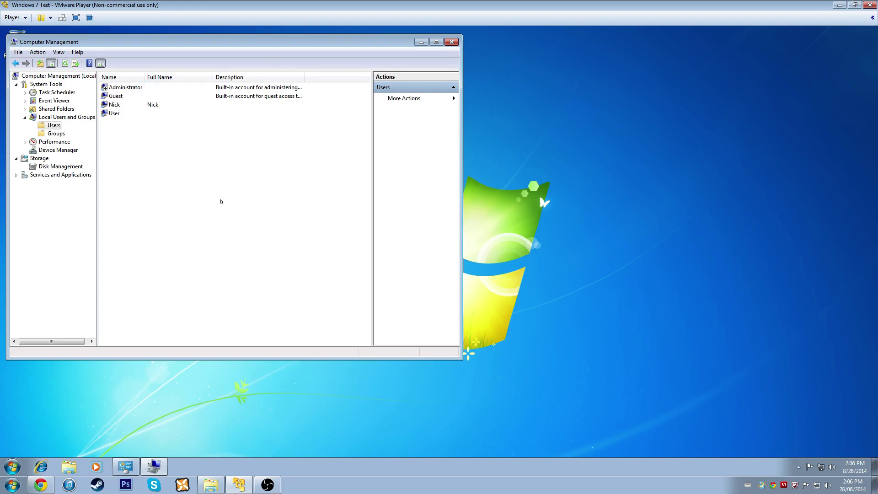
double_click(269, 41)
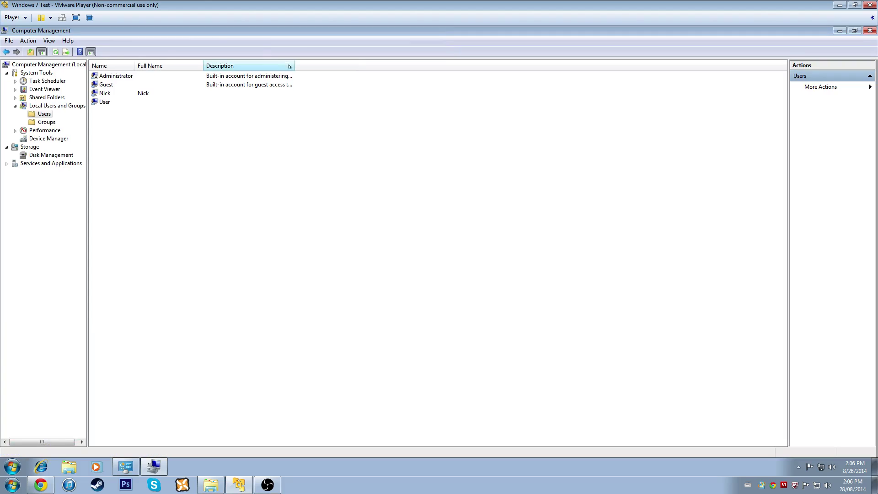
double_click(292, 65)
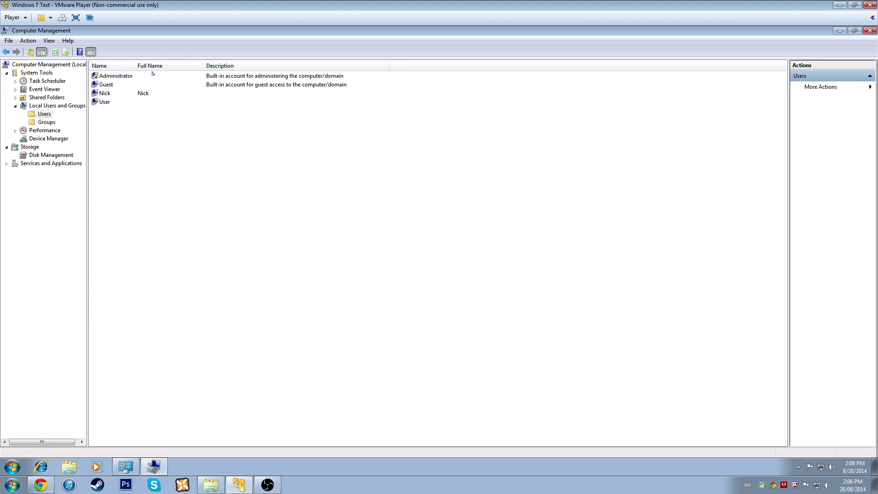
left_click_drag(136, 66, 155, 66)
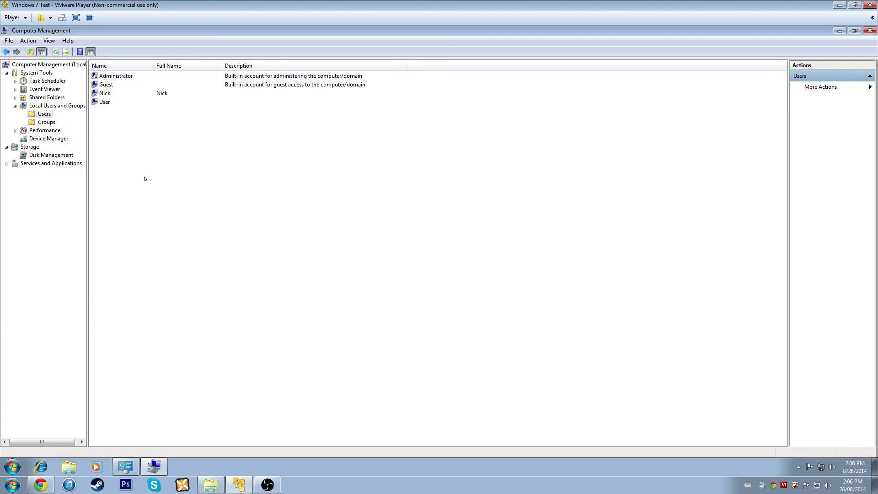
left_click(111, 76)
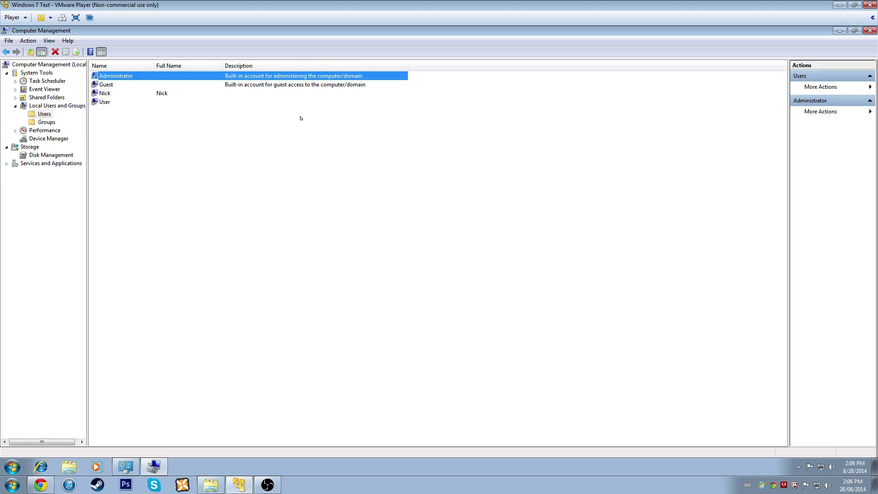
Open the Guest account's Properties dialog
left_click(113, 84)
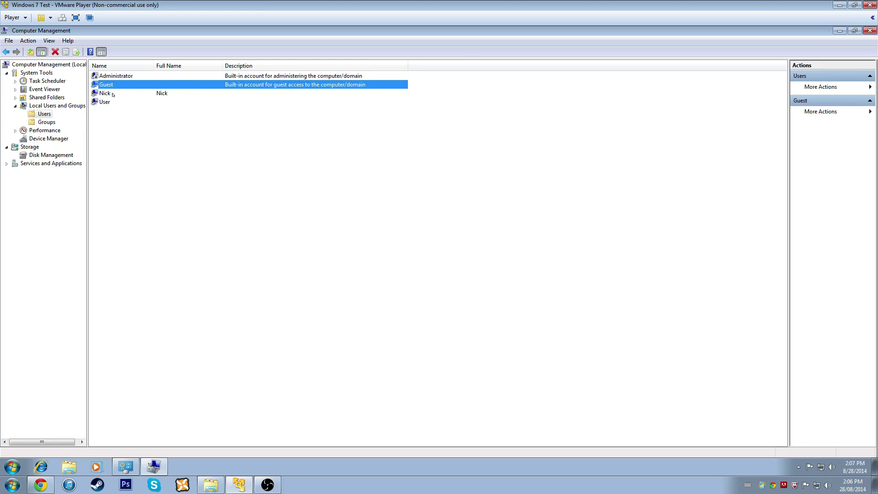
right_click(109, 85)
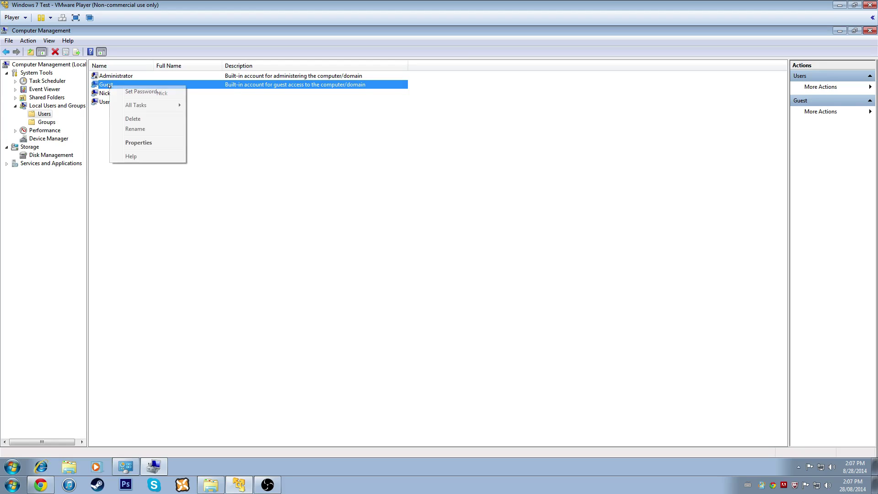
left_click(173, 143)
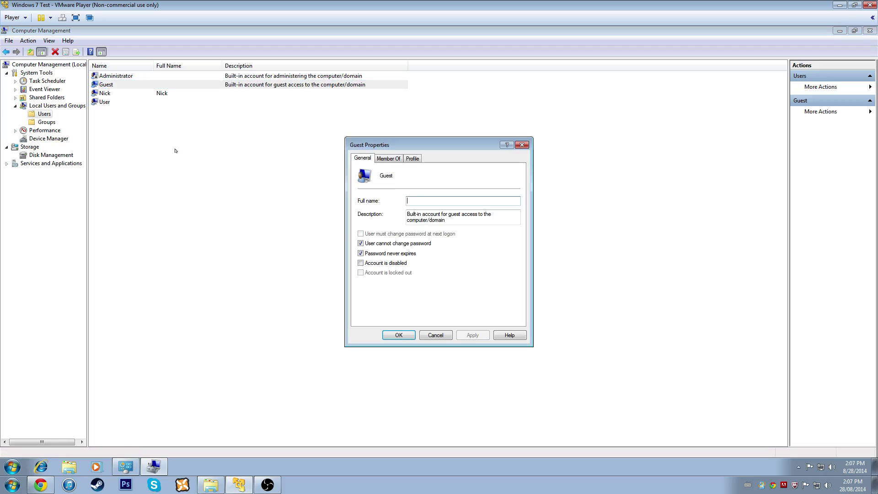
left_click(522, 145)
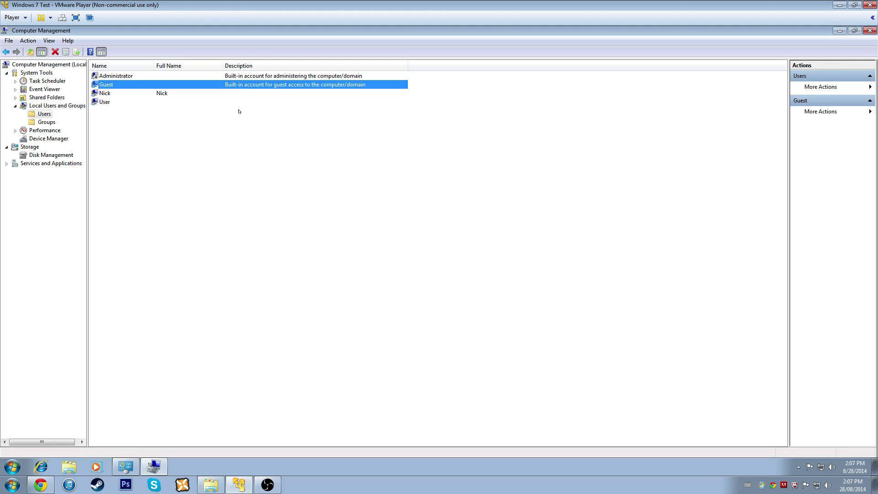
right_click(240, 87)
key("Escape")
right_click(103, 85)
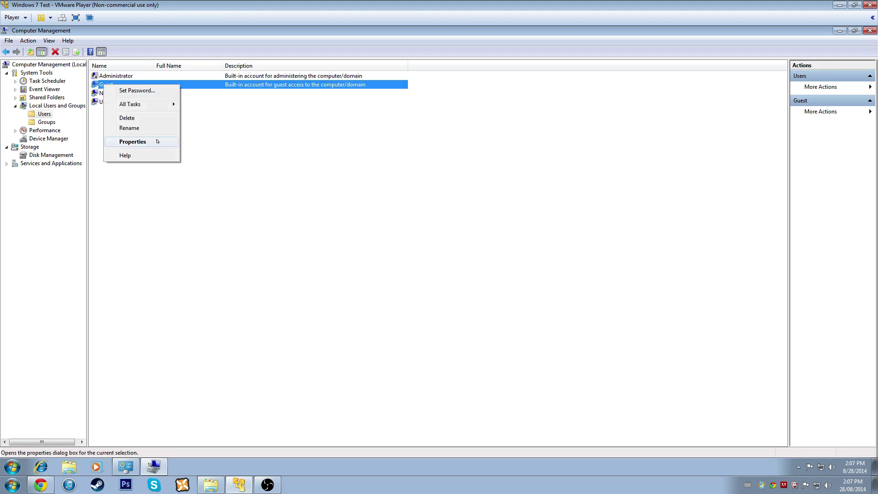
left_click(156, 142)
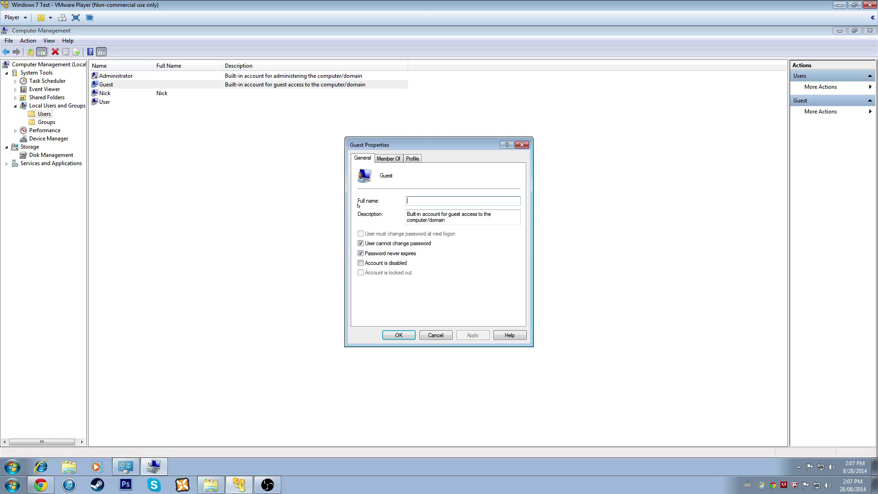
Check 'Account is disabled' for Guest, then apply and confirm with OK
left_click(373, 264)
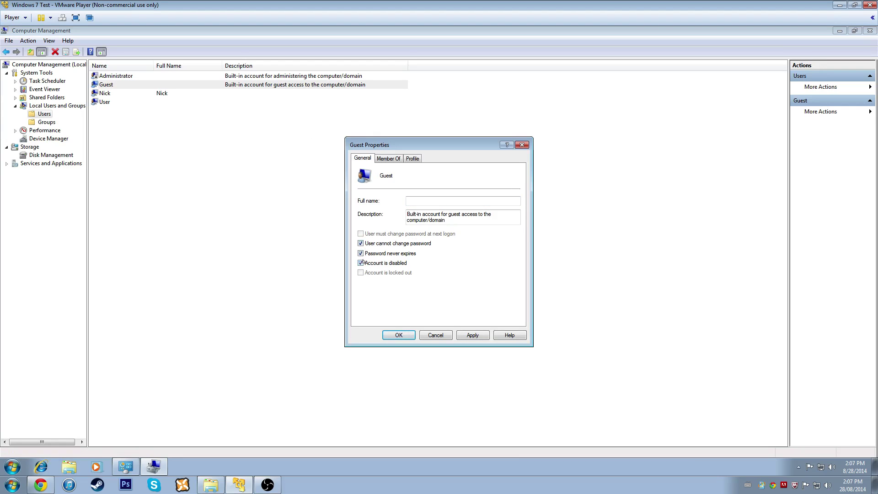
left_click(473, 338)
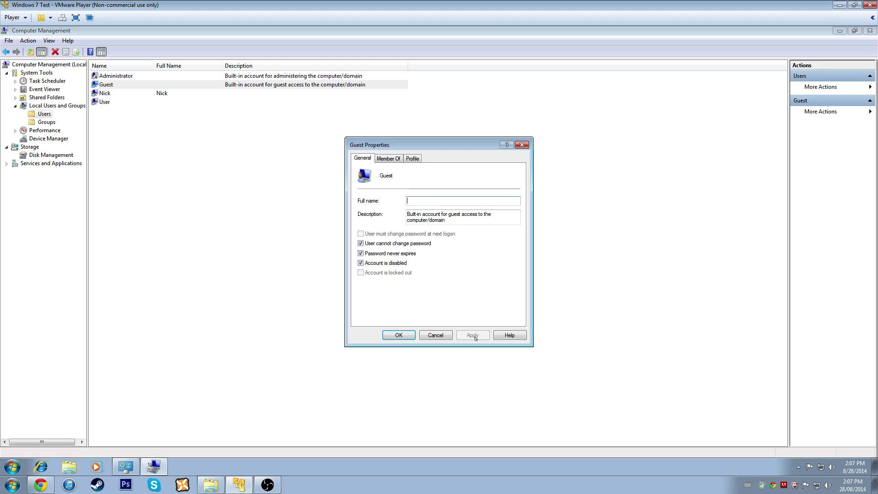
left_click(410, 337)
right_click(112, 87)
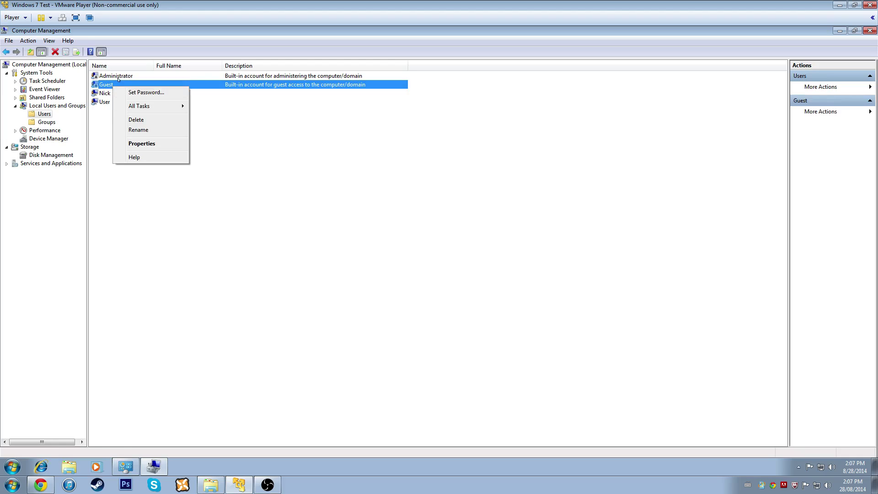
mouse_move(149, 107)
left_click(267, 223)
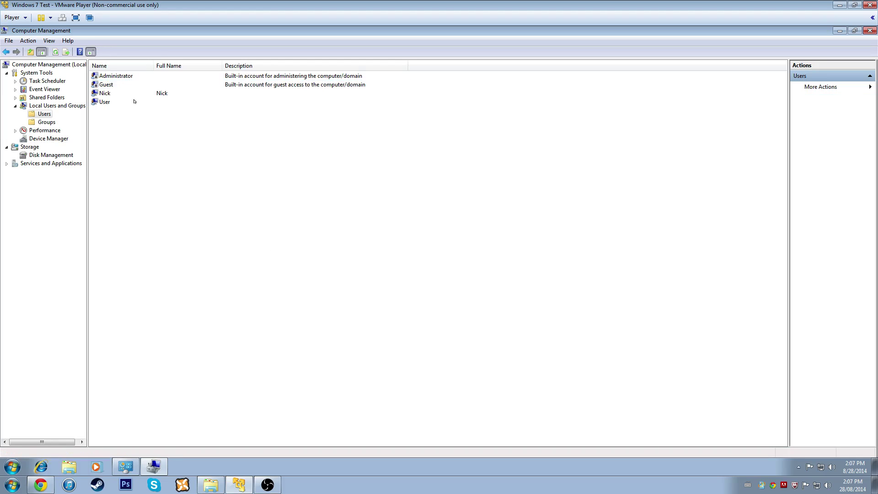
left_click(129, 94)
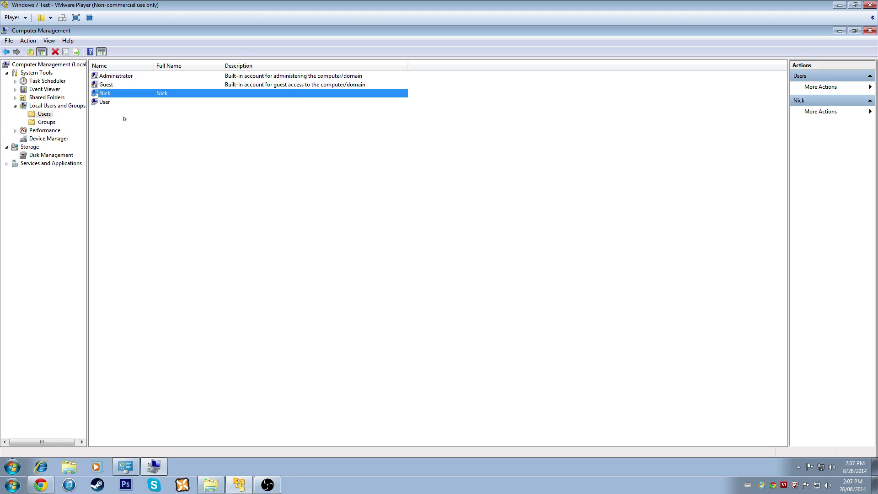
In the User account's Properties, enter a full name on the General tab and save
right_click(107, 102)
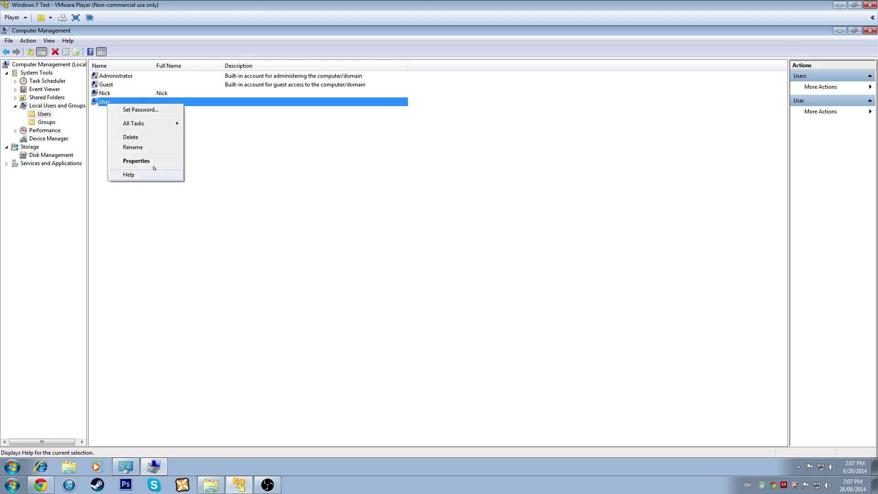
left_click(153, 161)
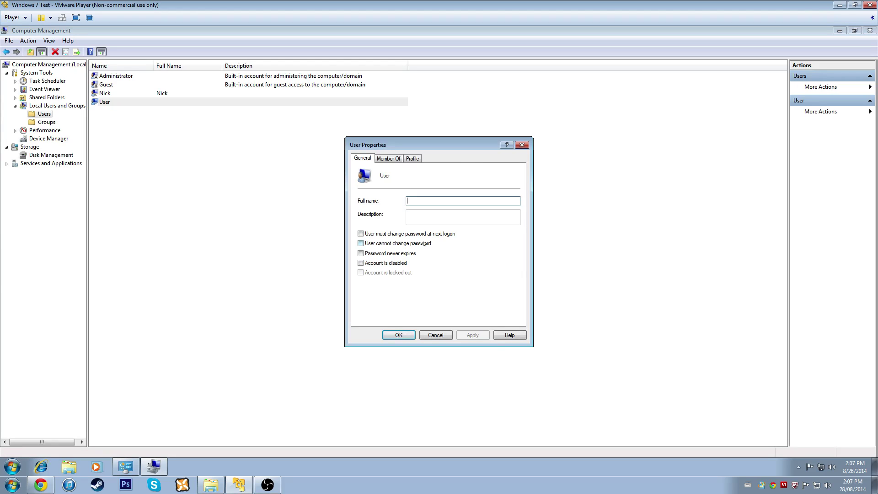
left_click(396, 161)
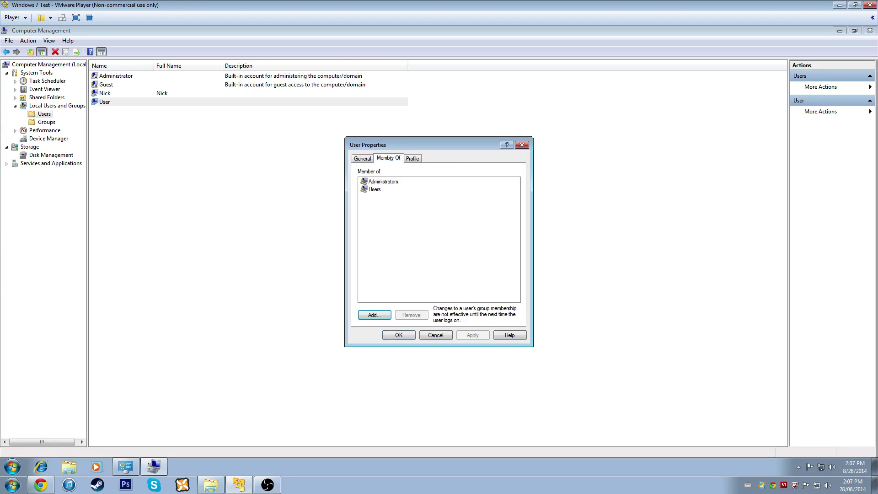
left_click(412, 159)
left_click(388, 159)
left_click(365, 159)
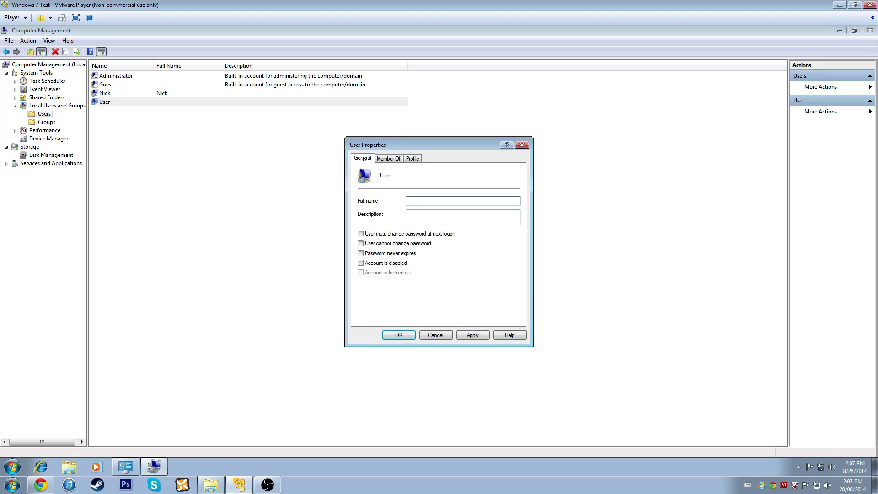
type("User McBean")
key("Return")
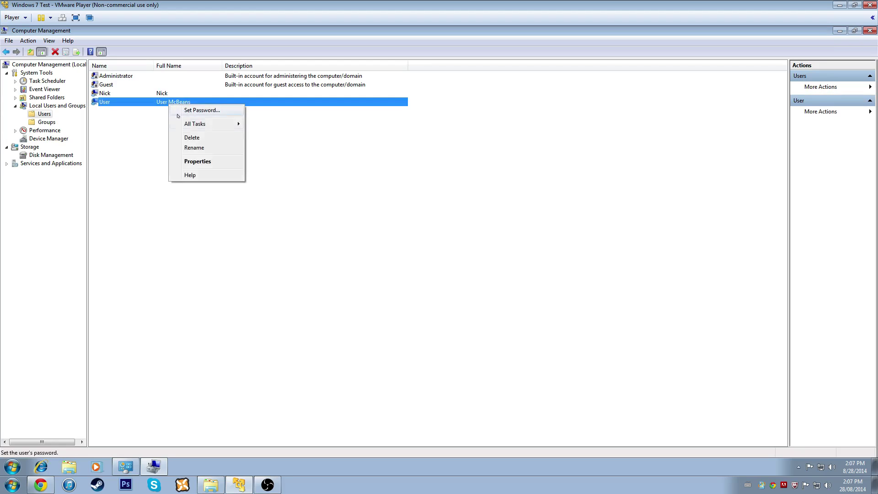
Give the User account a description saying he is the toughest guy around, fixing the typo
left_click(194, 161)
left_click(470, 222)
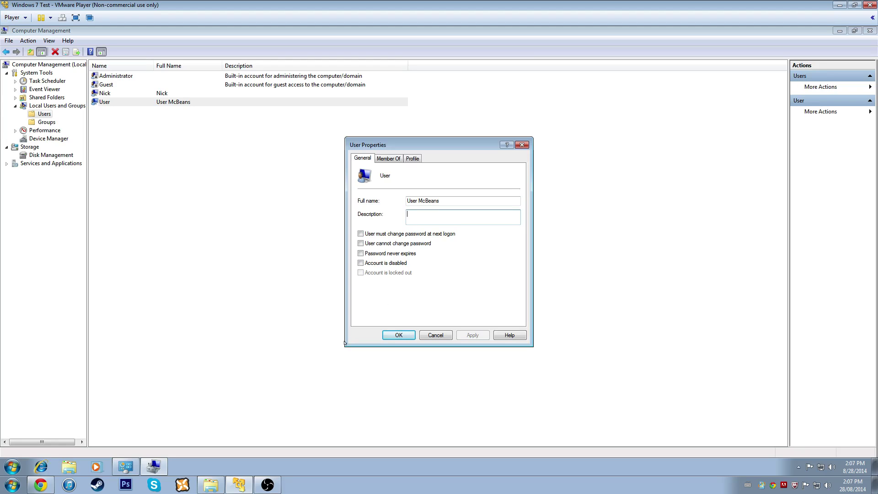
type("This is User McBeans")
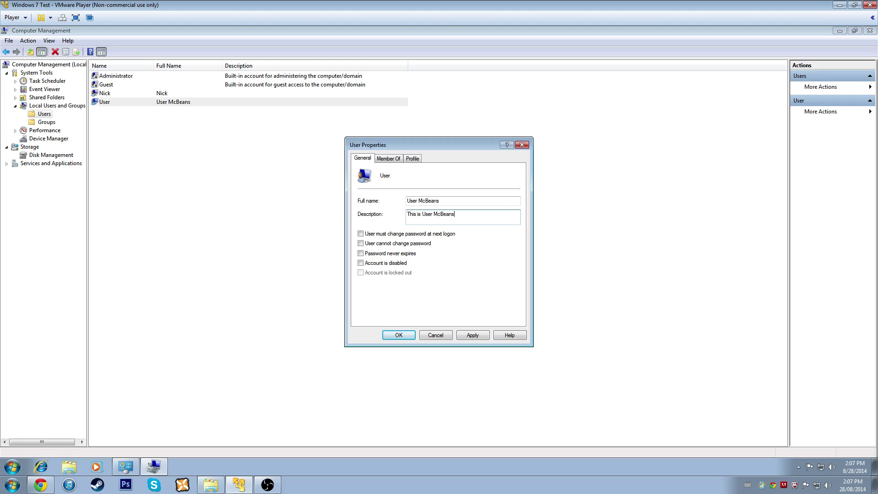
type(" he is the touh")
type("ghest")
type("guy aroun")
type("g.")
key("BackSpace")
key("BackSpace")
type("d.")
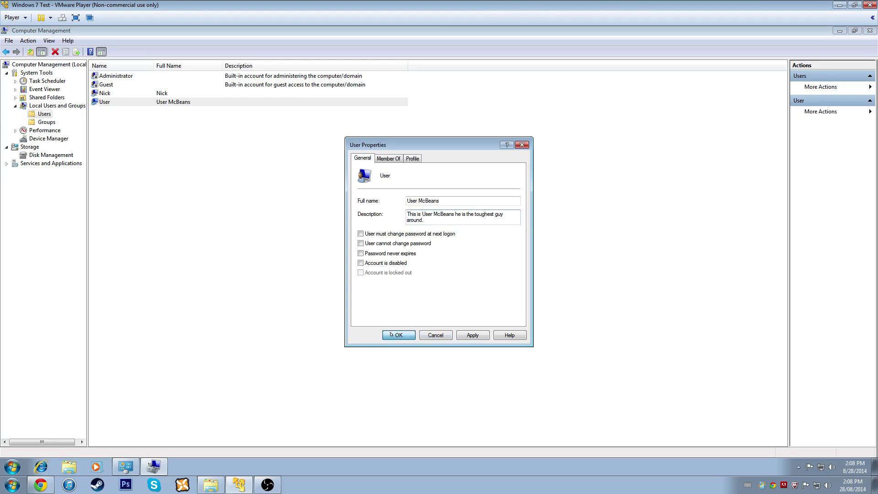
left_click(391, 335)
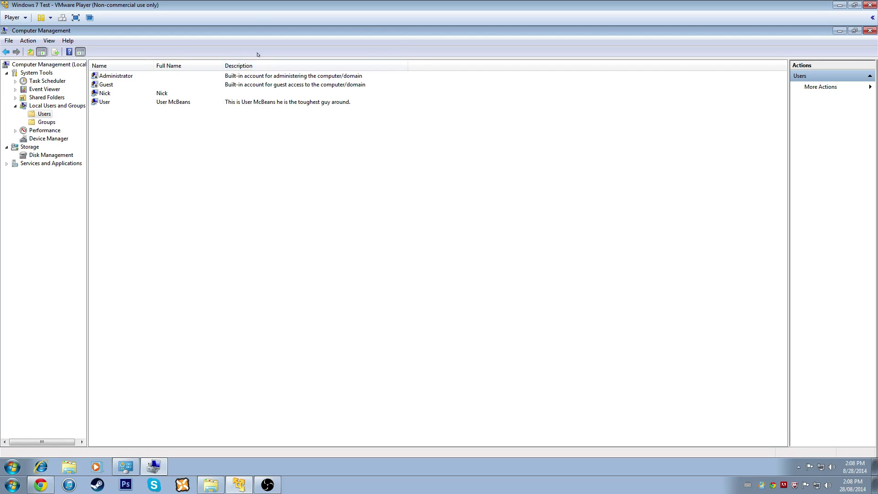
left_click(227, 85)
Clear 'Account is disabled' in the Administrator's Properties, then apply and click OK
key("Up")
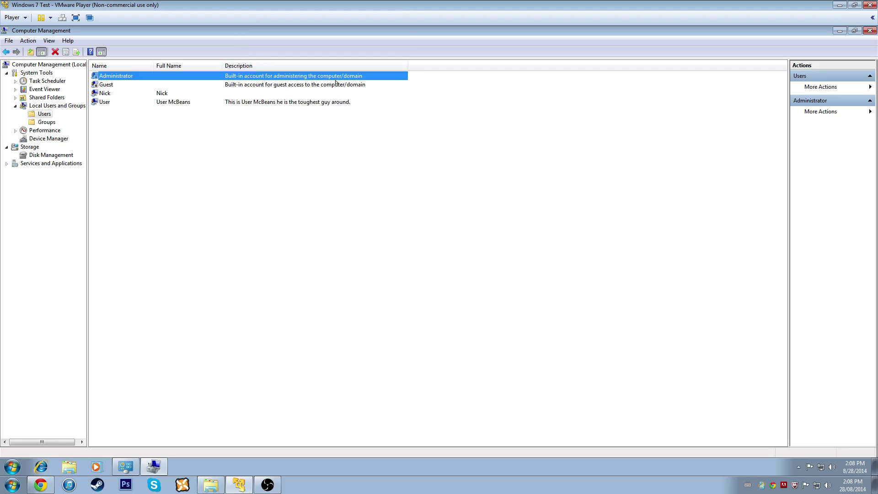
right_click(139, 77)
left_click(164, 134)
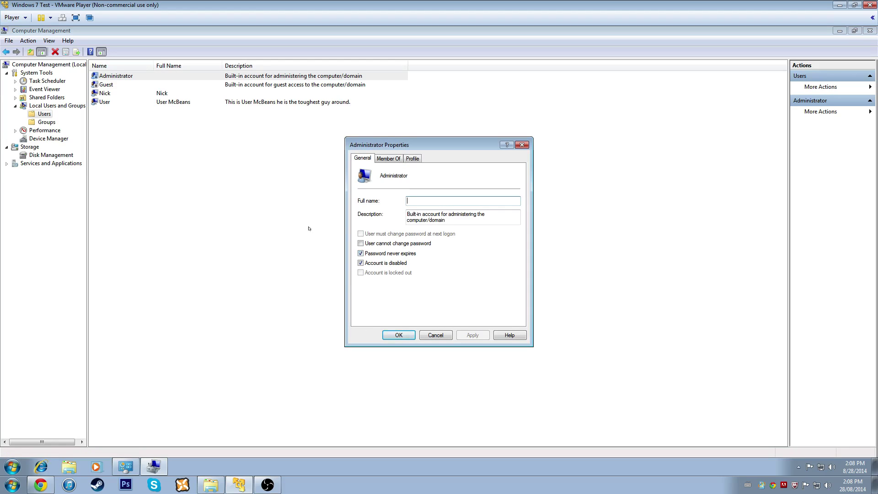
left_click(374, 264)
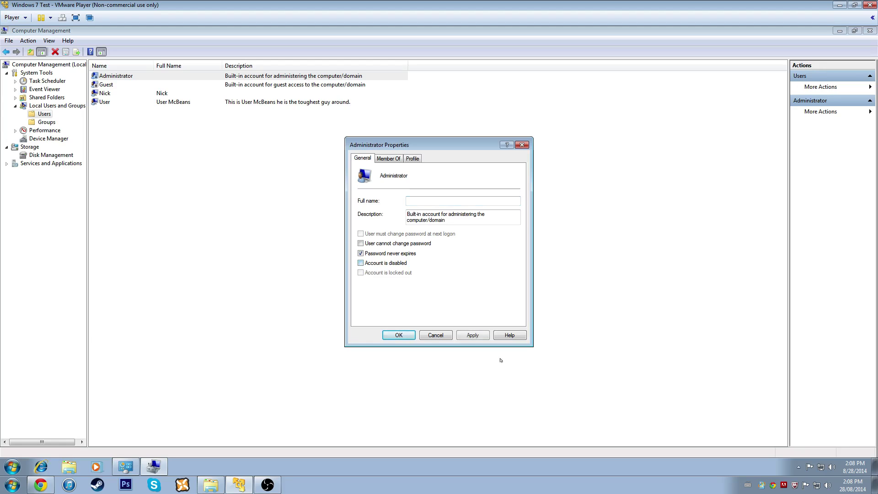
left_click(473, 335)
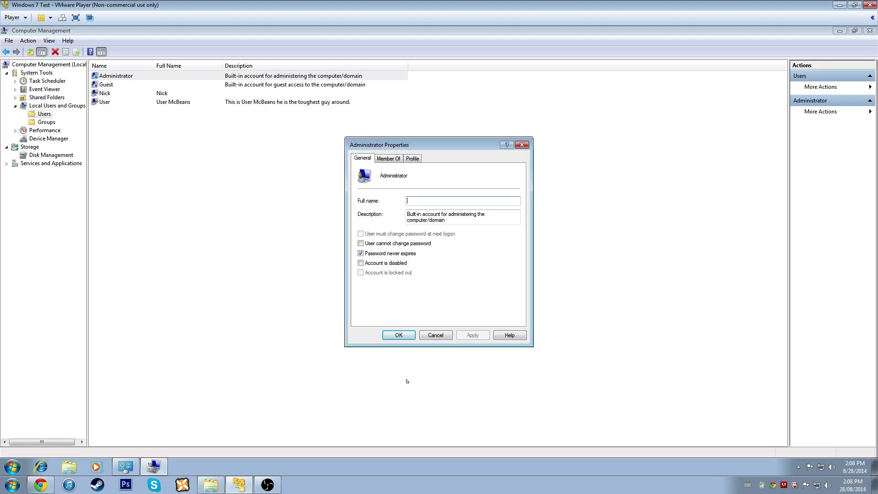
left_click(398, 336)
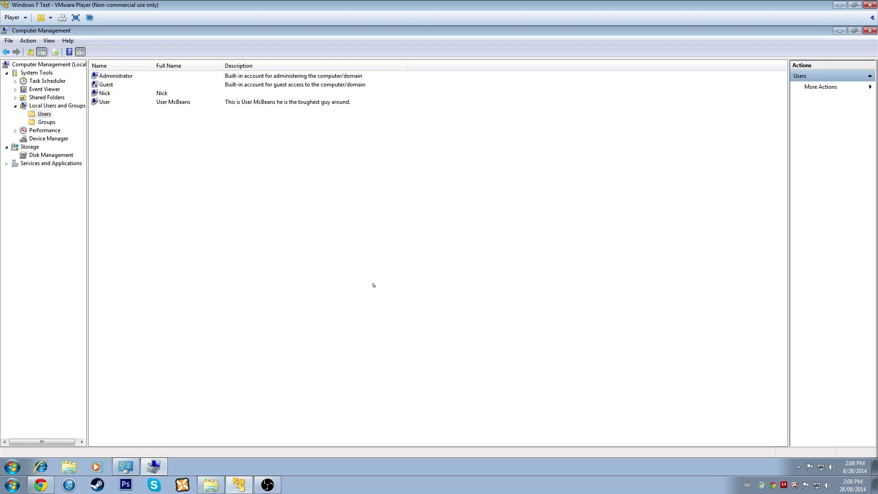
Reopen Administrator Properties and uncheck 'Password never expires' on the General tab
right_click(95, 76)
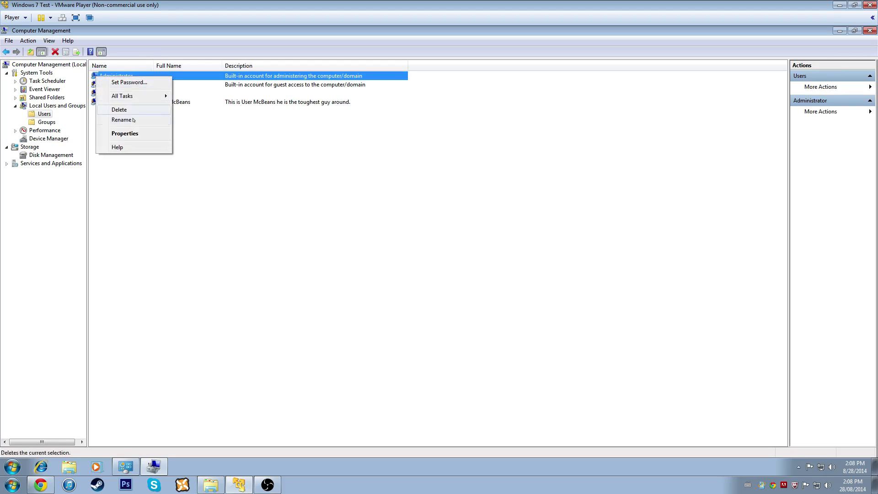
left_click(135, 133)
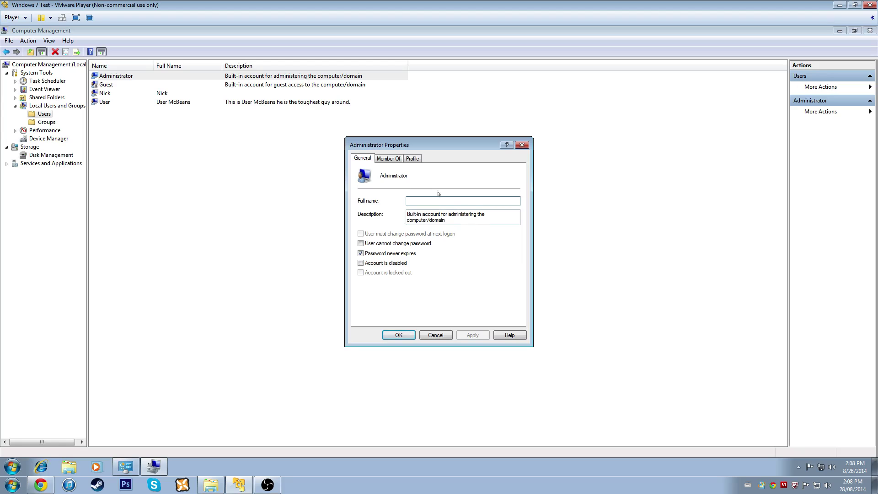
left_click(396, 157)
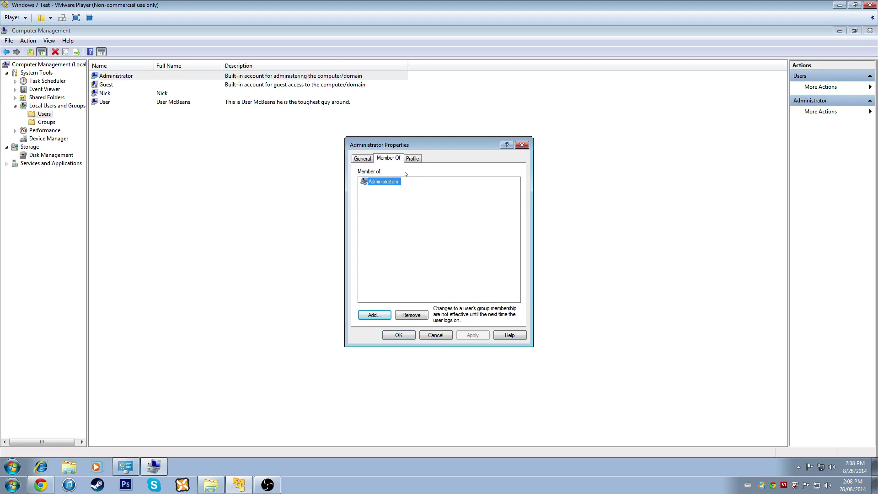
left_click(411, 160)
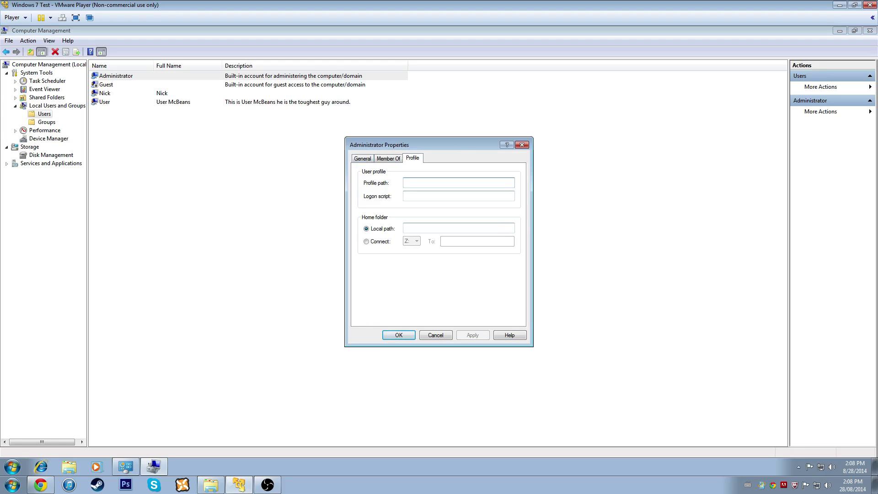
left_click(362, 158)
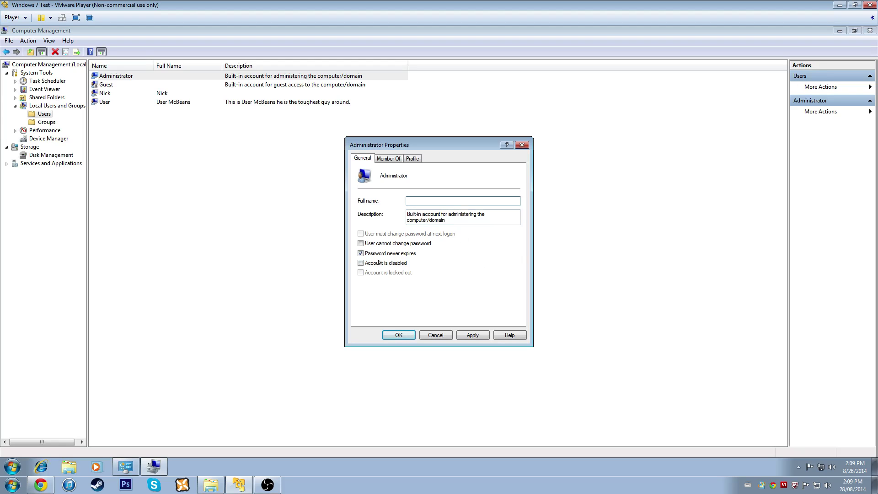
left_click(361, 254)
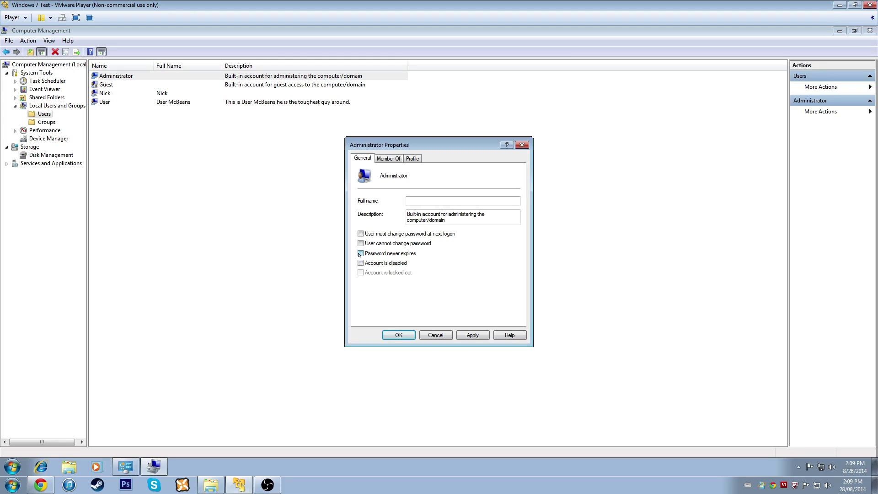
left_click(361, 253)
left_click(360, 253)
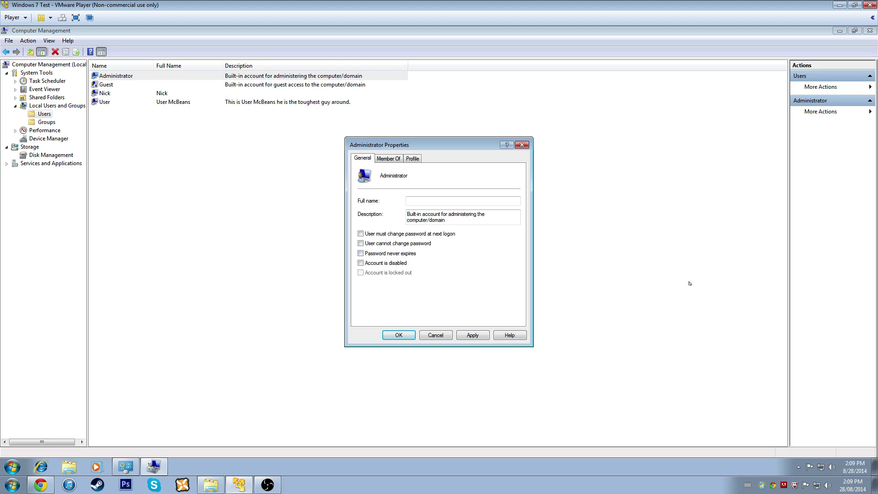
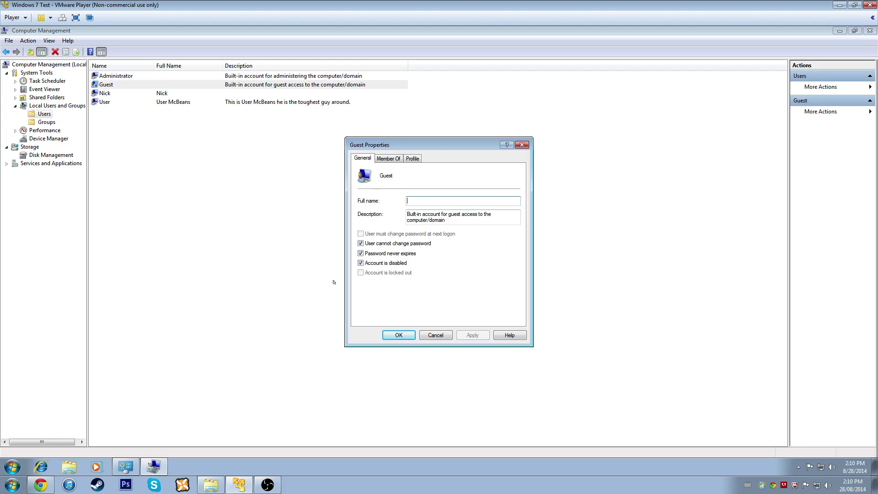
Close Guest Properties, then view Administrator's properties and close them without saving changes
left_click(407, 336)
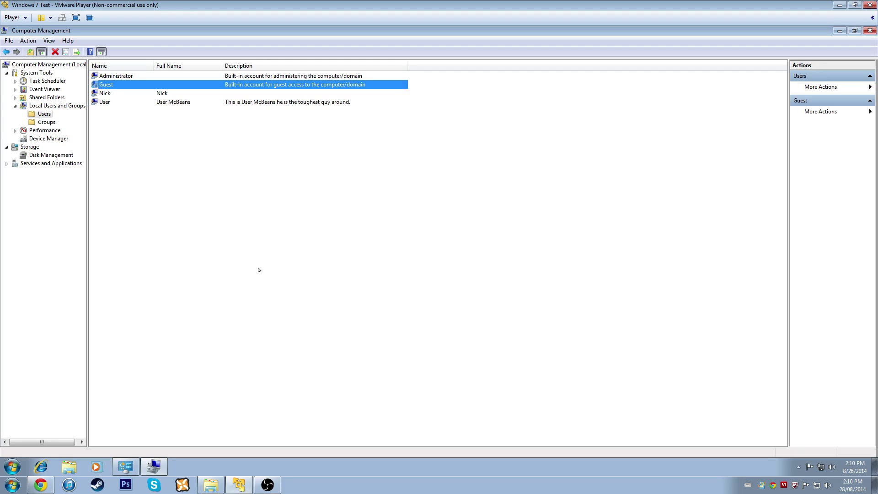
right_click(117, 75)
left_click(149, 132)
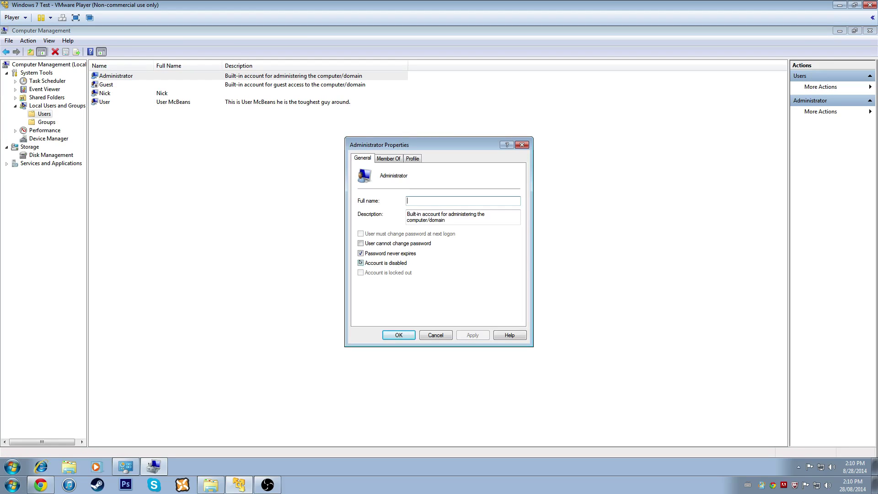
left_click(361, 263)
left_click(522, 144)
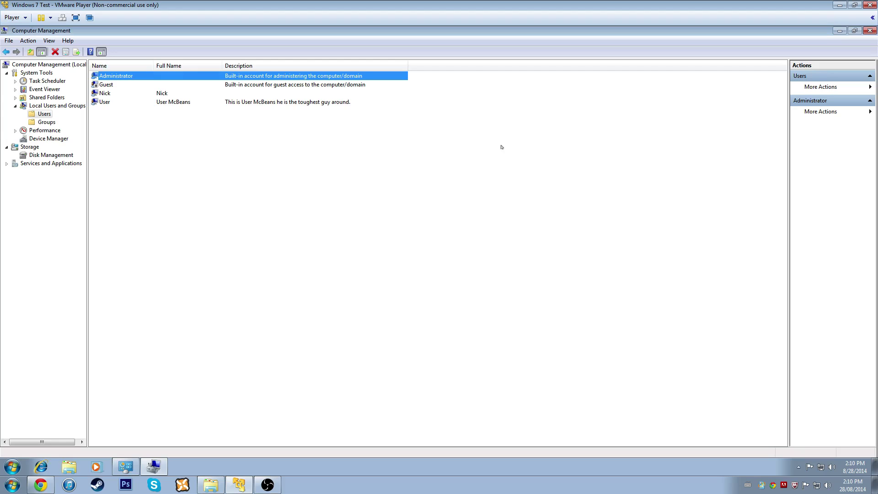
Bring up the context menu for Nick and dismiss it, then for the users list
right_click(121, 93)
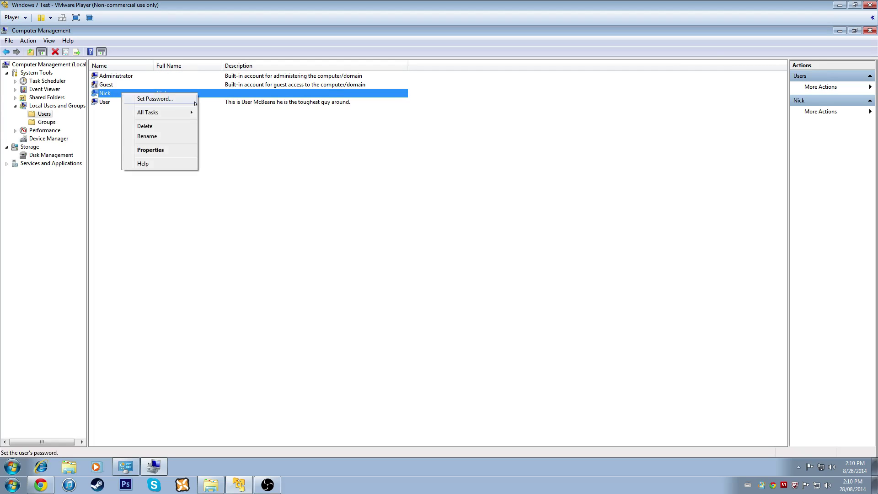
left_click(110, 191)
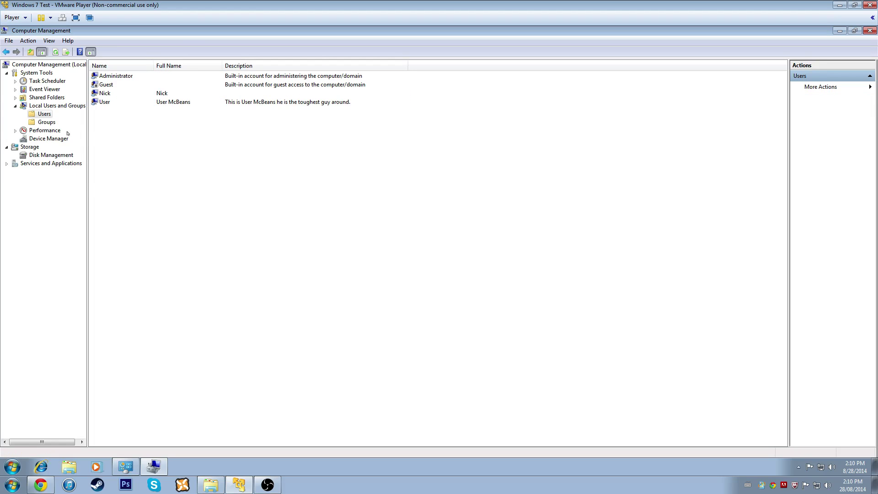
right_click(179, 147)
left_click(199, 152)
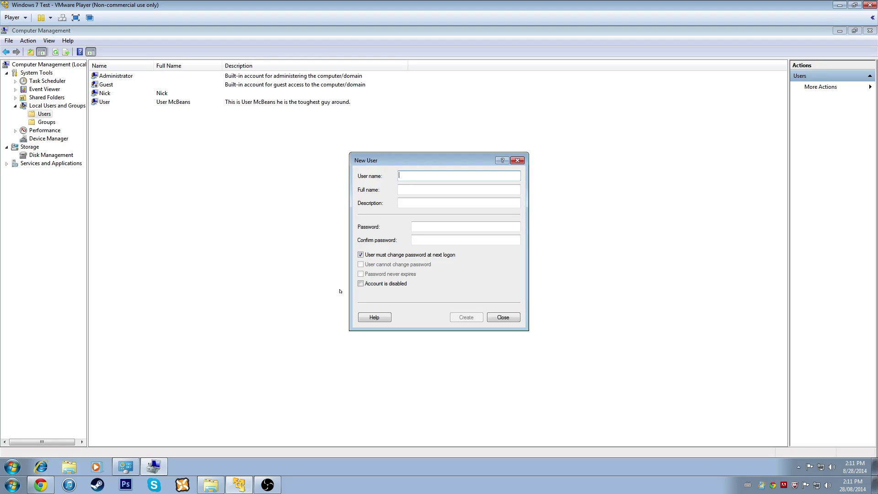
type("Joey")
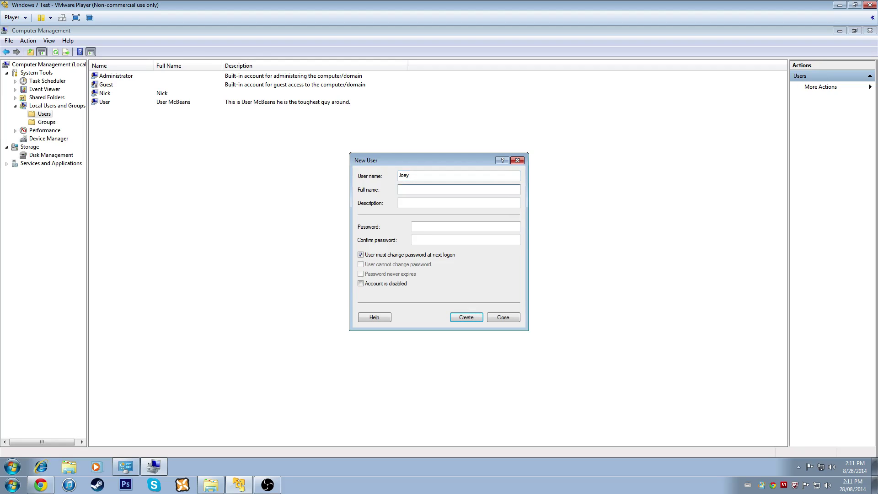
type("Joey Wheels")
key("Tab")
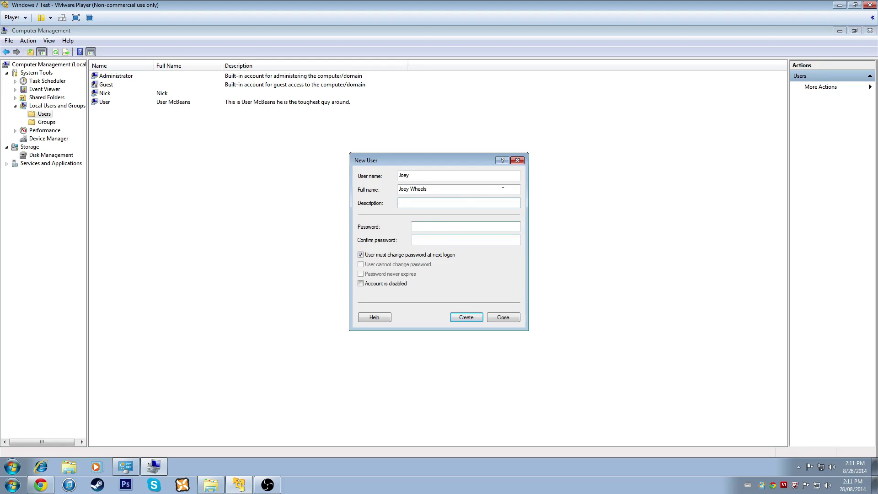
key("Tab")
type("**")
key("BackSpace")
key("BackSpace")
key("BackSpace")
key("BackSpace")
type("***")
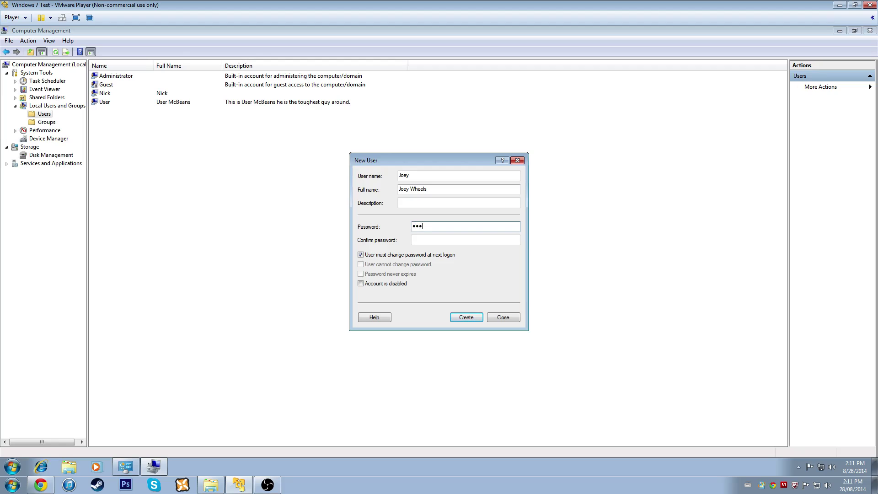
type("*****")
key("Tab")
type("********")
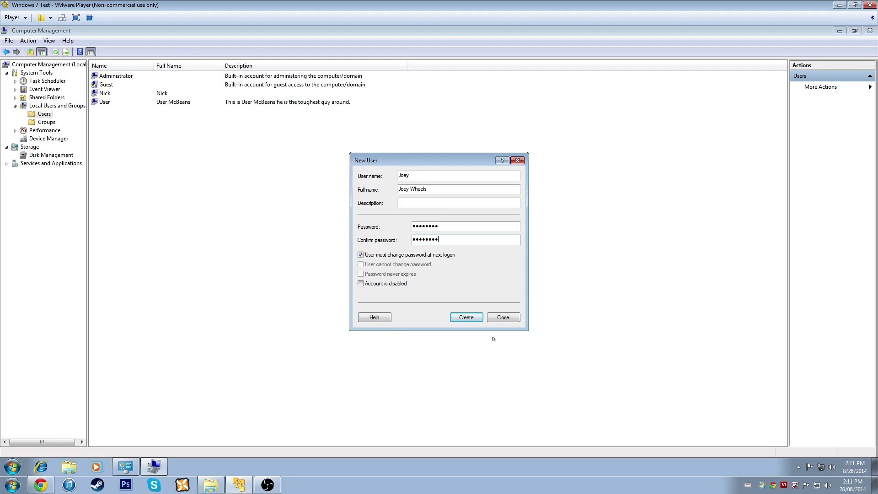
Turn off 'User must change password at next logon', create the account and close the form
left_click(404, 256)
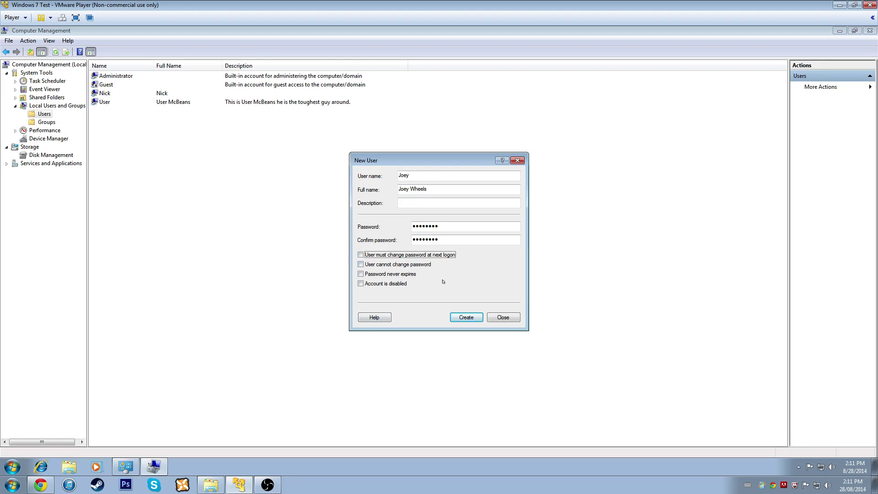
left_click(460, 319)
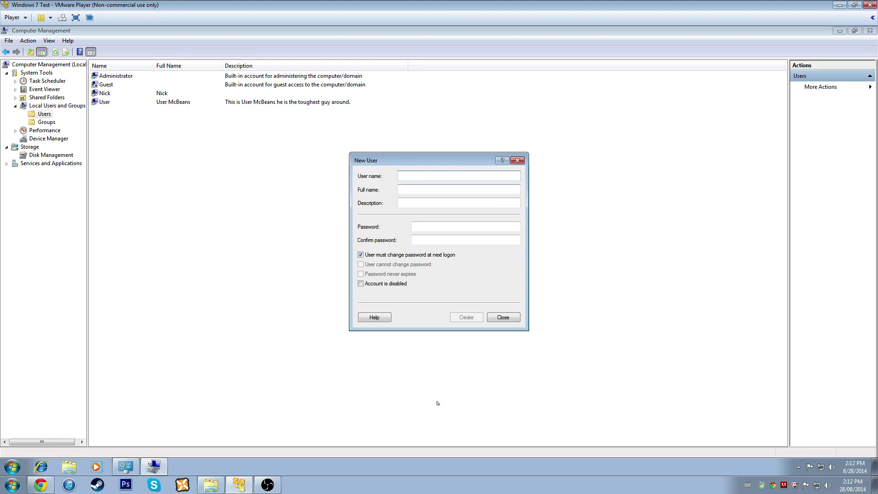
left_click(508, 320)
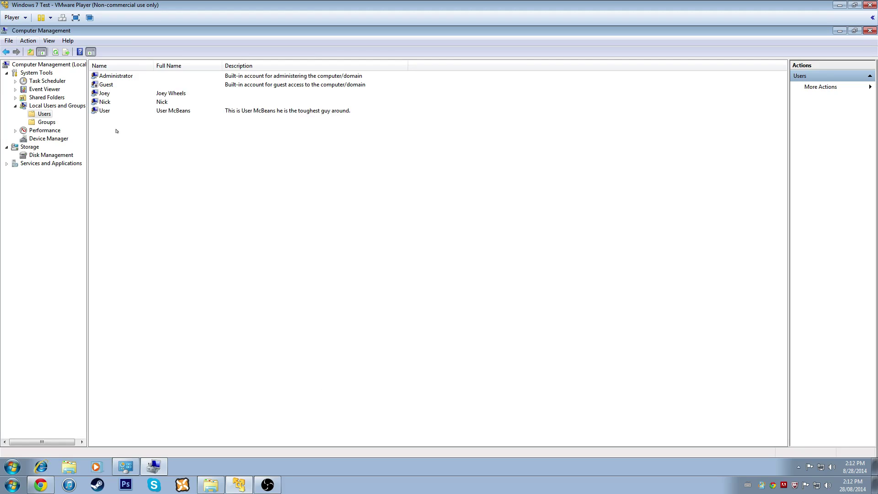
Show the Groups list and widen its Name column to reveal full group names
left_click(114, 96)
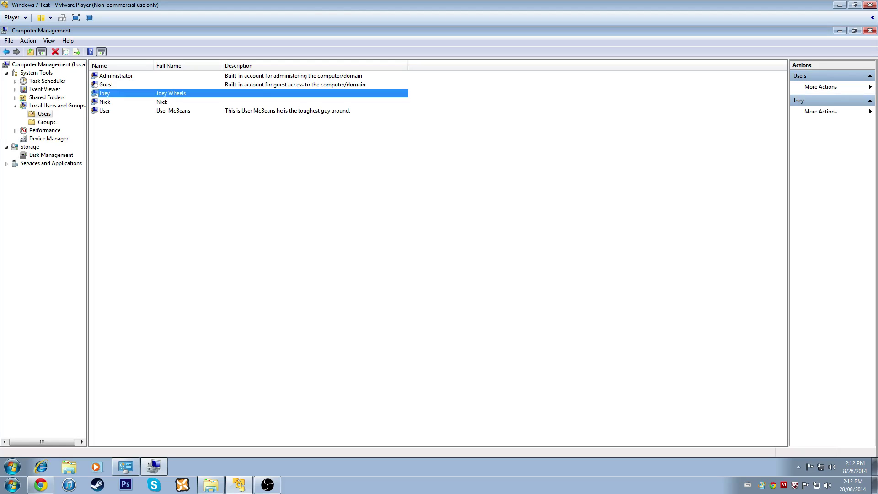
left_click(46, 122)
right_click(196, 276)
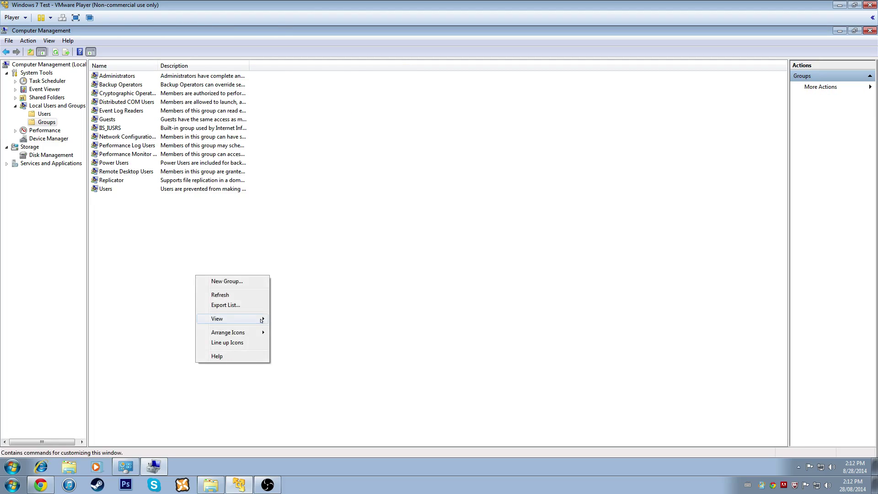
left_click(190, 165)
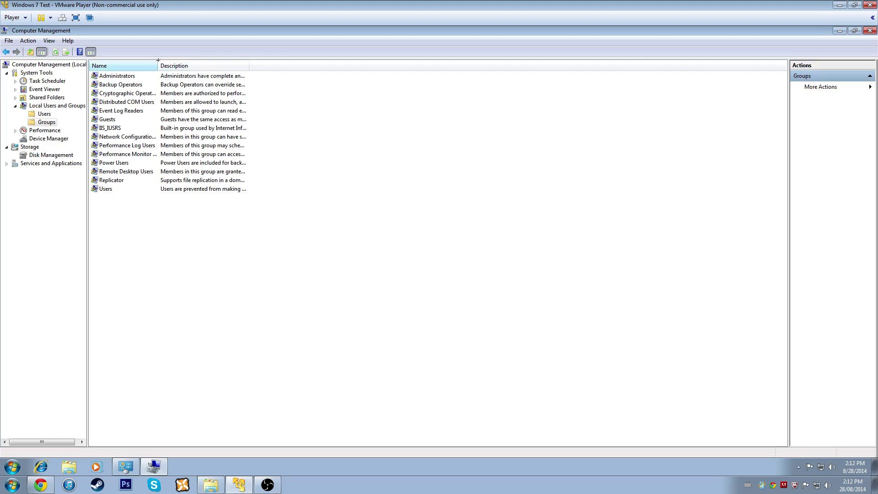
left_click_drag(158, 66, 218, 66)
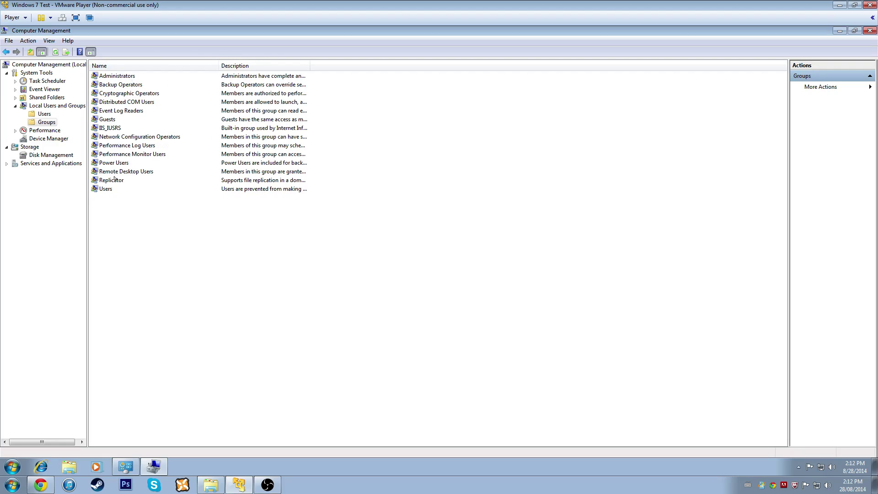
Check the User account's Member Of tab, close it, and return to Groups
left_click(45, 115)
right_click(99, 110)
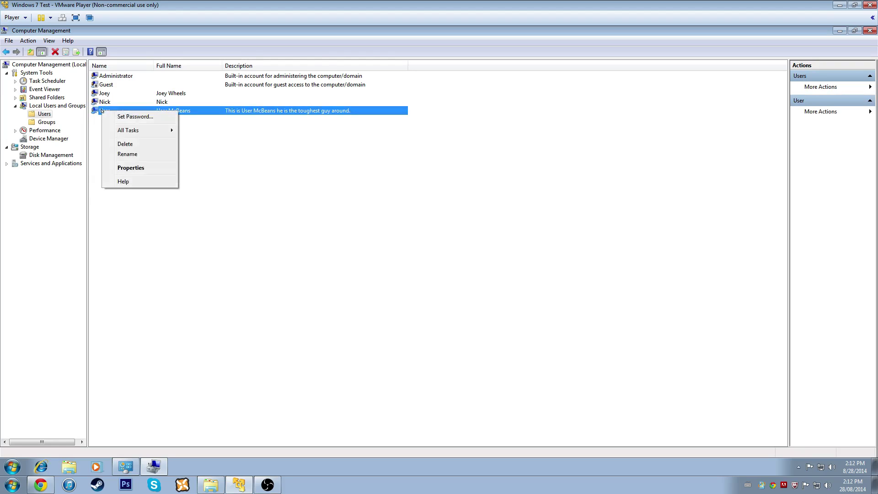
left_click(169, 168)
left_click(389, 159)
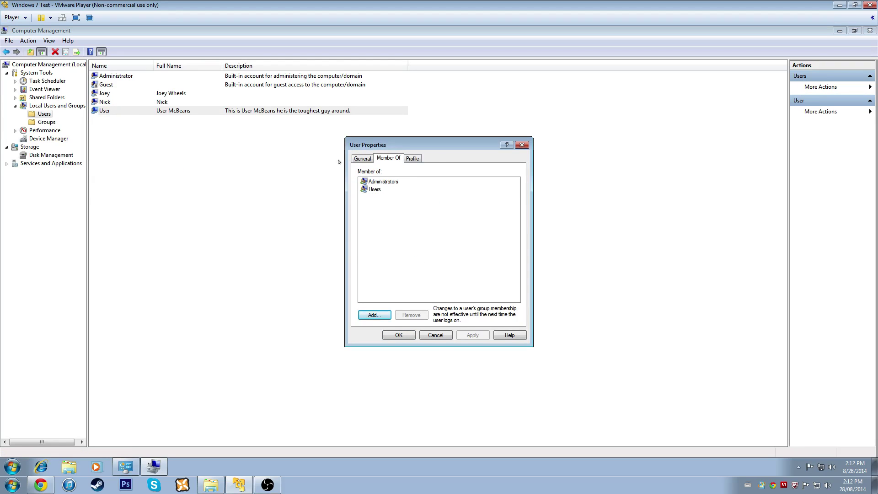
left_click(389, 184)
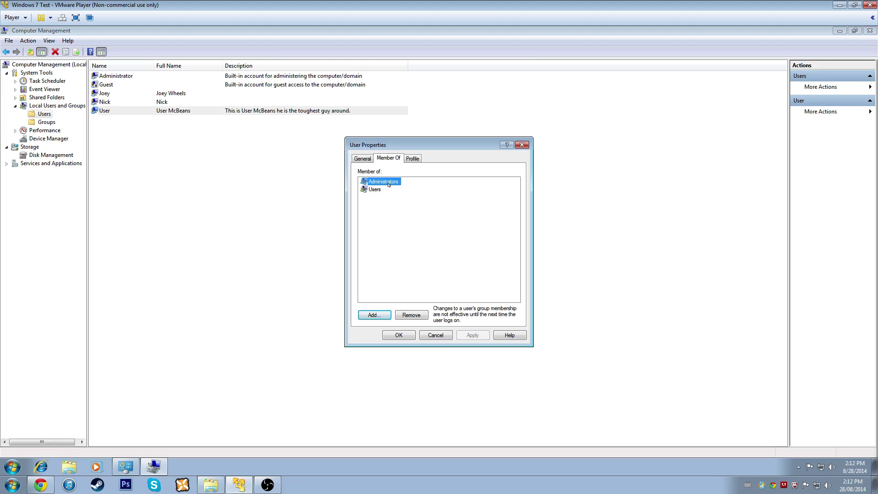
left_click(520, 145)
left_click(40, 123)
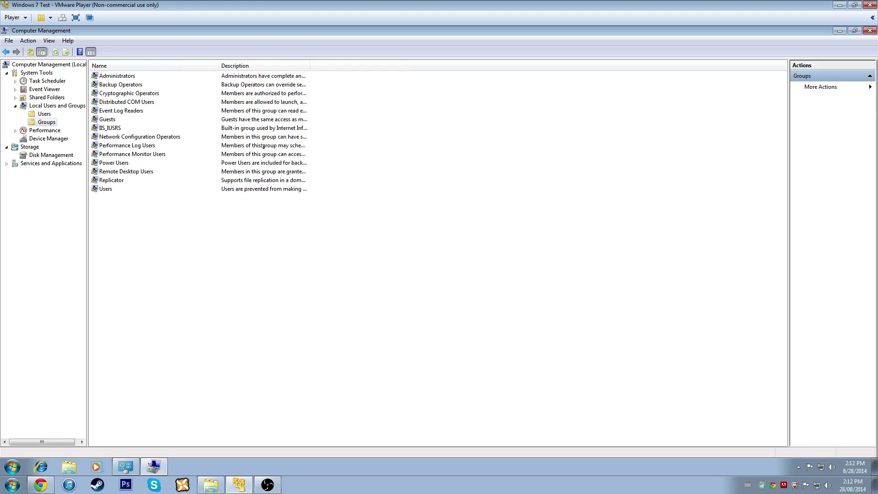
Review the Administrators group's members, opening and closing its properties twice
double_click(112, 76)
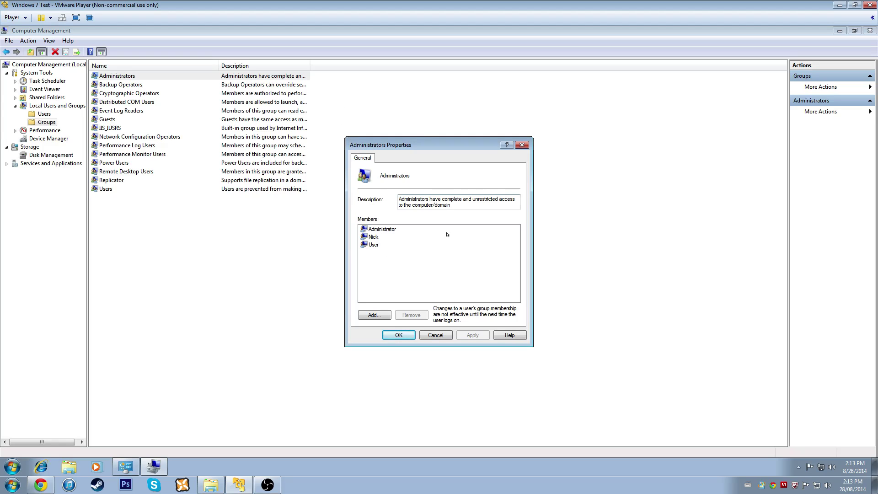
left_click(521, 145)
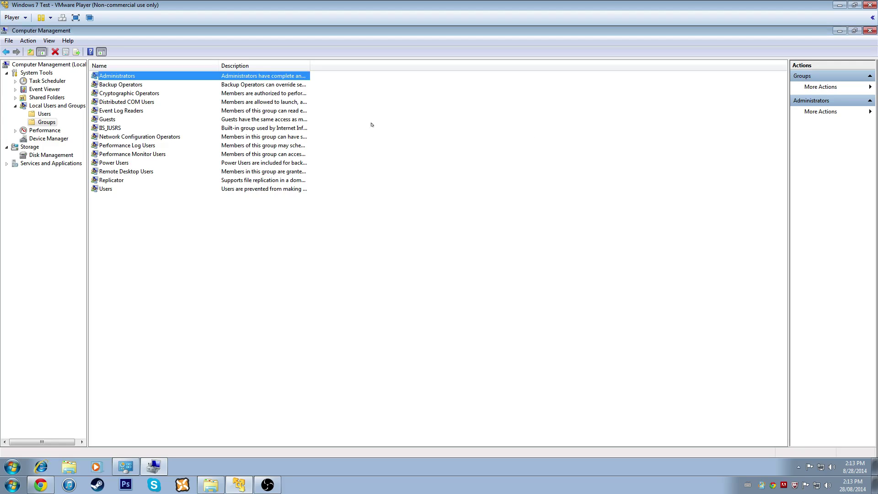
left_click(137, 87)
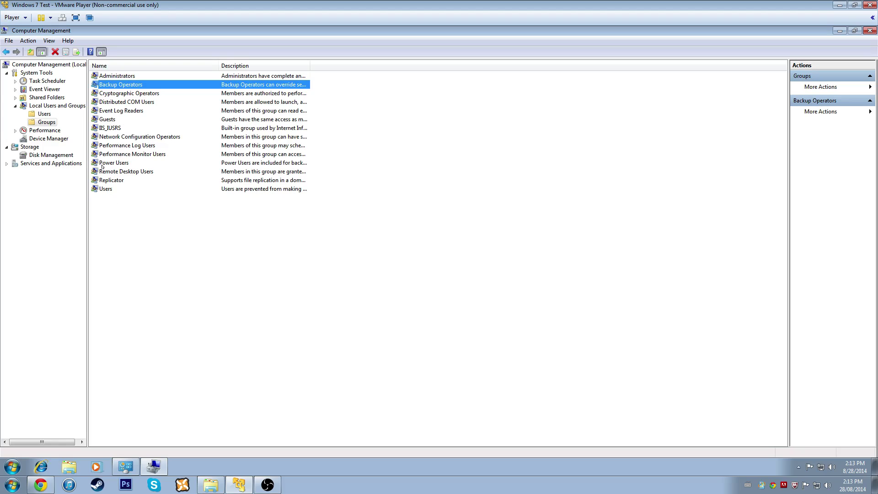
double_click(118, 76)
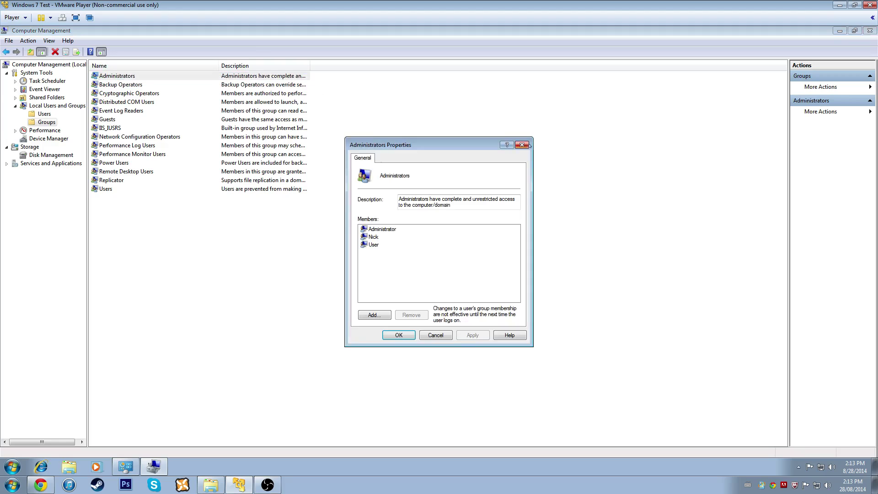
left_click(521, 145)
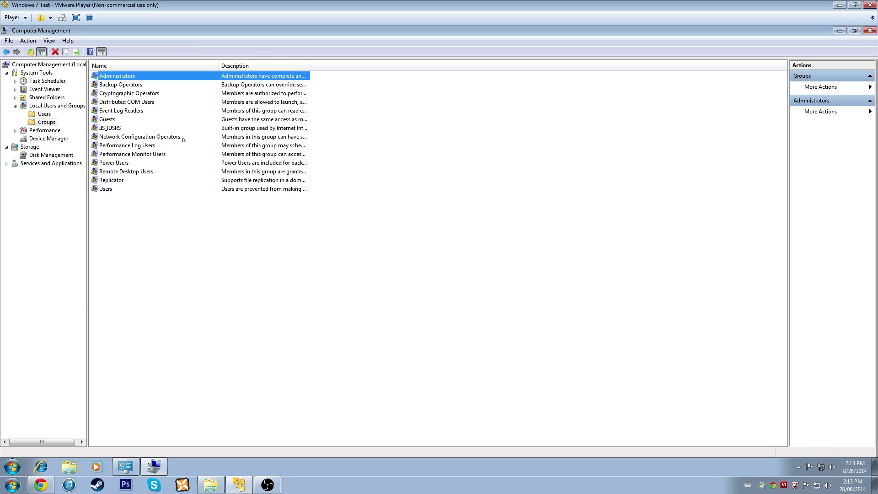
Check the Guests group's members, then open the Power Users group's properties
double_click(116, 122)
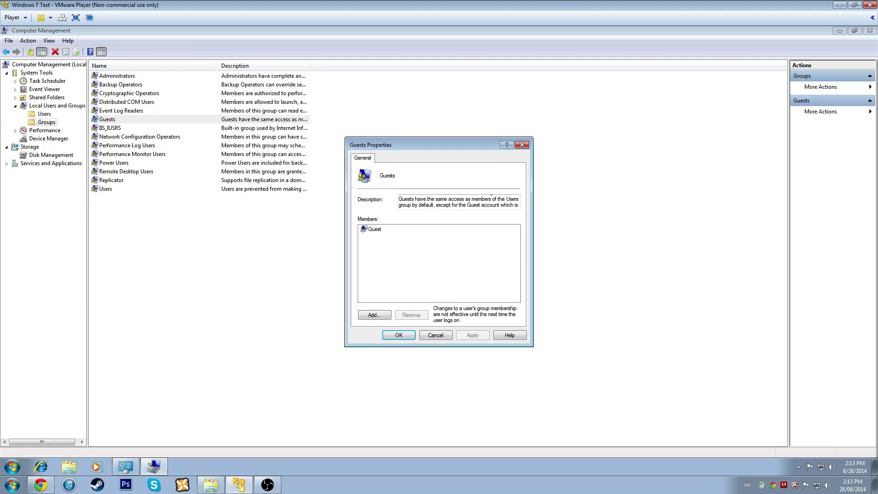
left_click(521, 145)
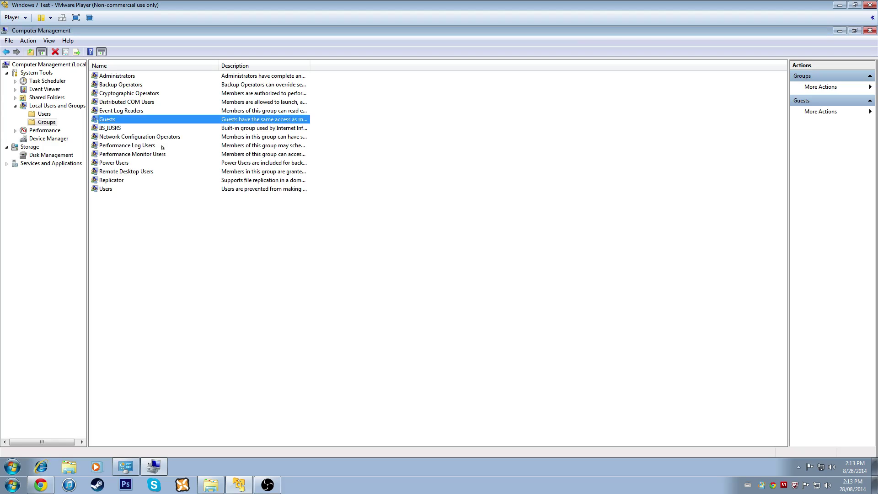
double_click(122, 165)
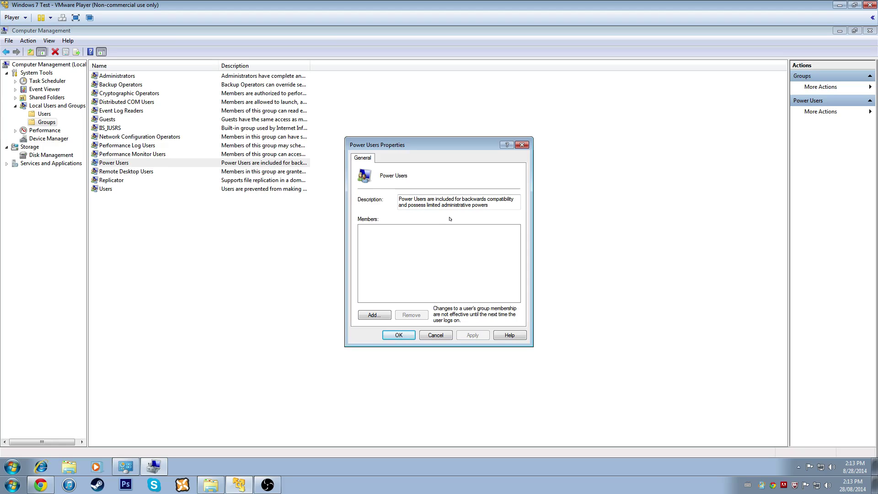
Close Power Users and inspect the empty Remote Desktop Users group
left_click(521, 145)
double_click(193, 169)
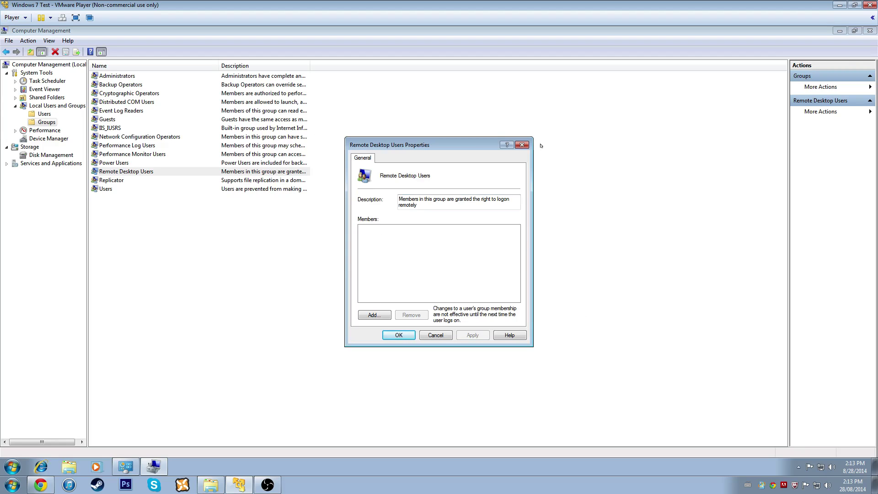
left_click(522, 145)
Open the Users group and browse its Authenticated Users and INTERACTIVE members
double_click(110, 189)
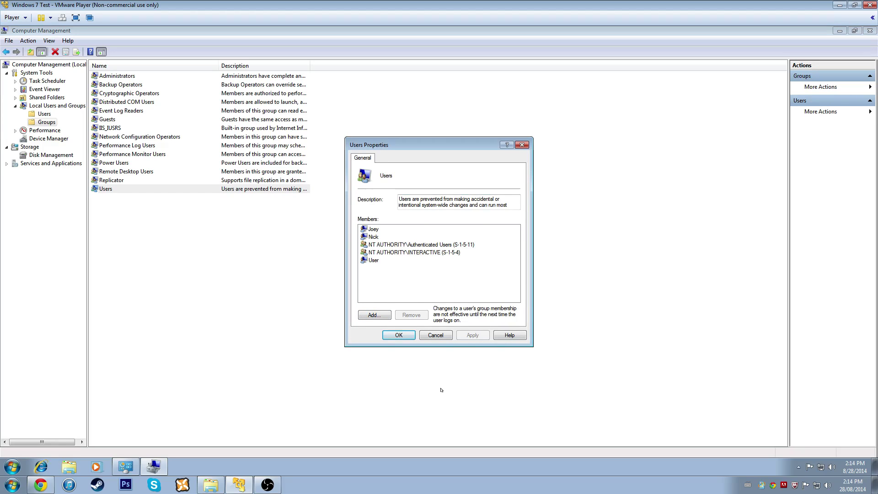
left_click(386, 249)
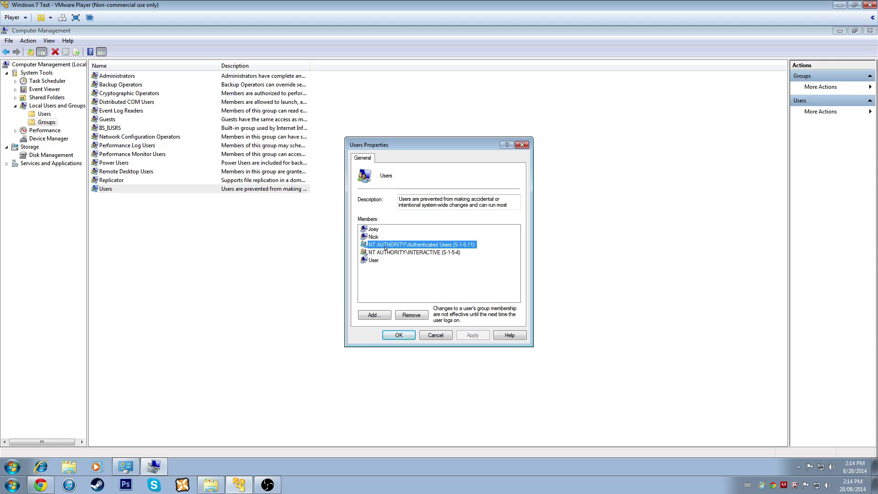
left_click(389, 254)
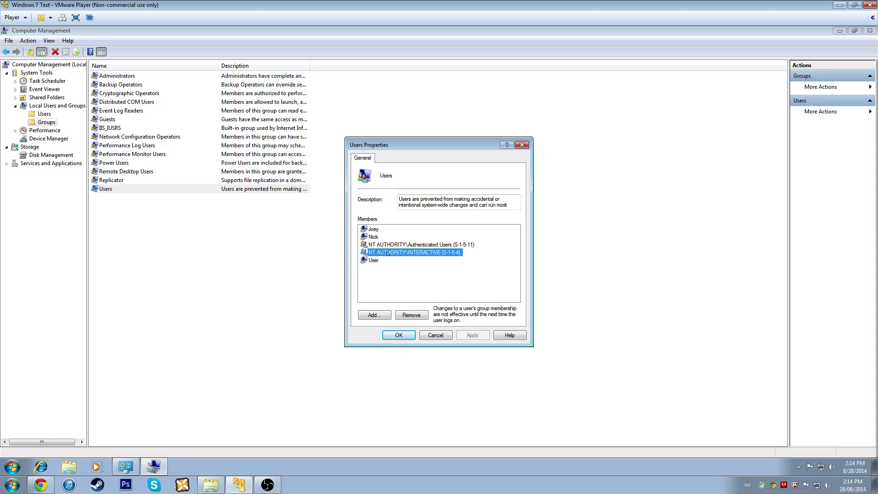
left_click(379, 245)
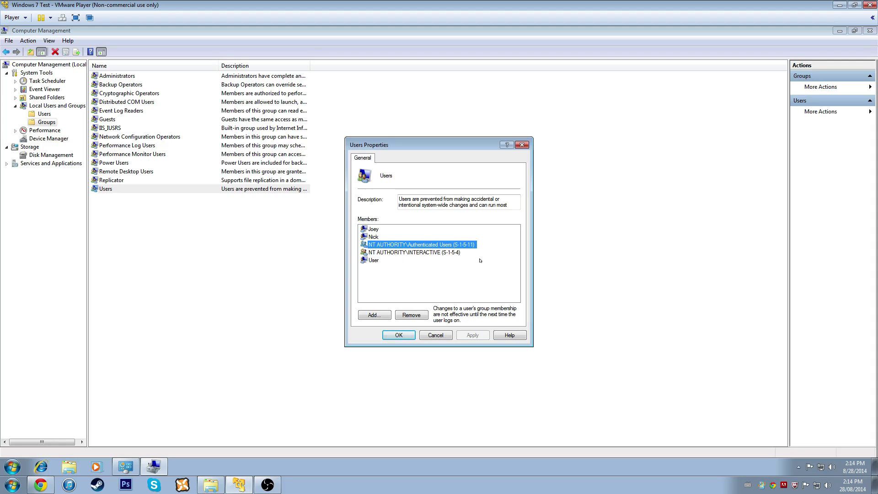
Open the Administrators group's Add member dialog and review its object types and search location
left_click(517, 144)
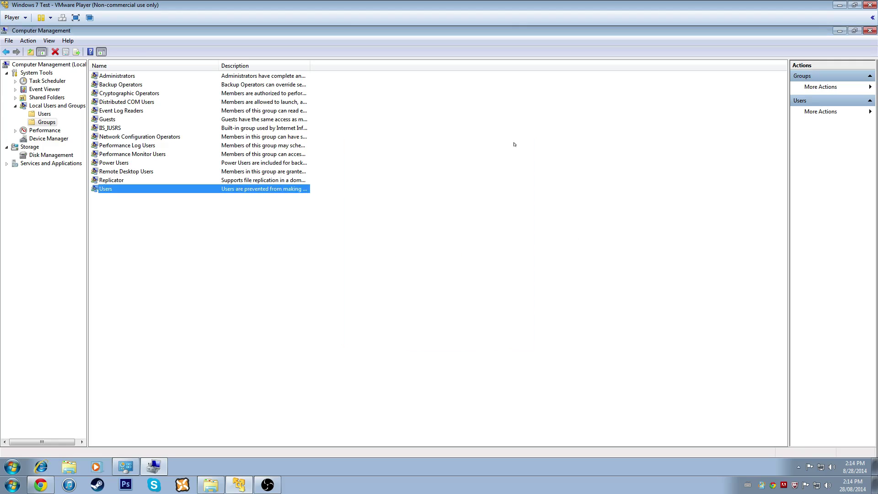
left_click(124, 77)
right_click(124, 76)
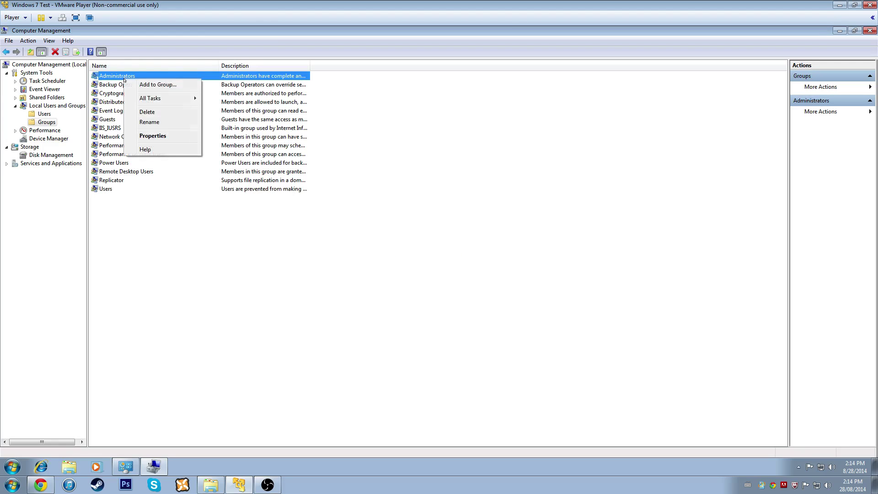
left_click(174, 134)
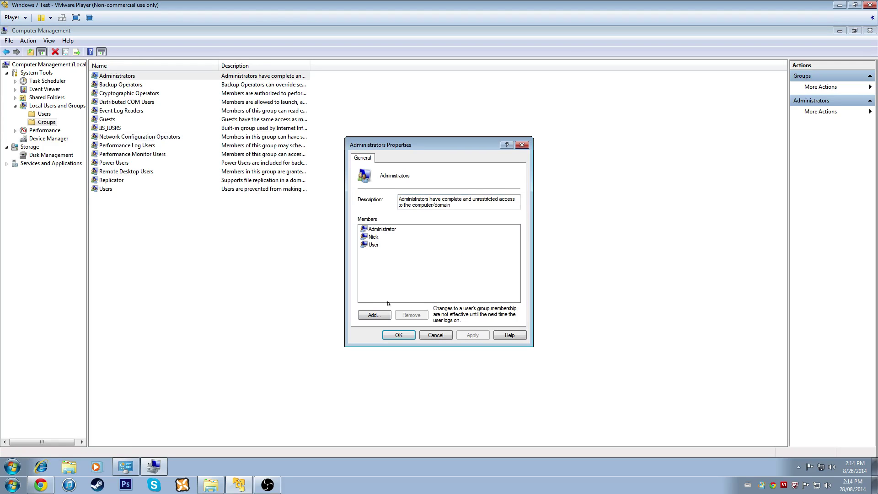
left_click(375, 315)
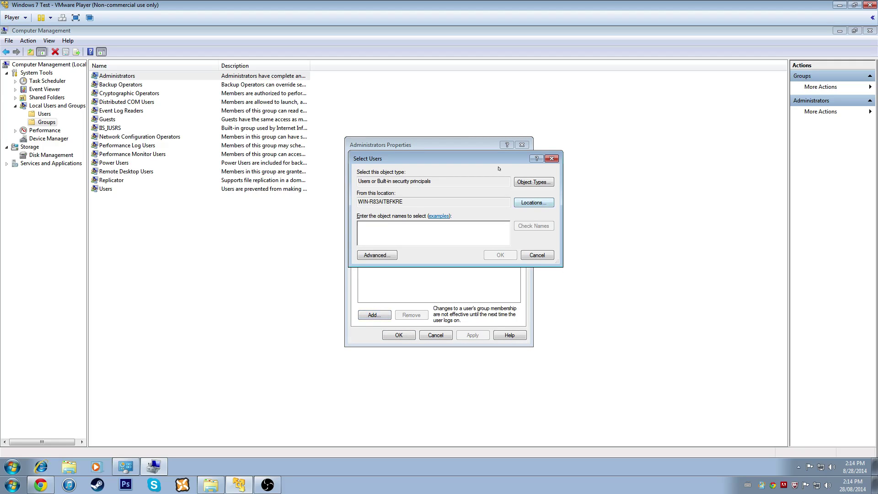
left_click(535, 182)
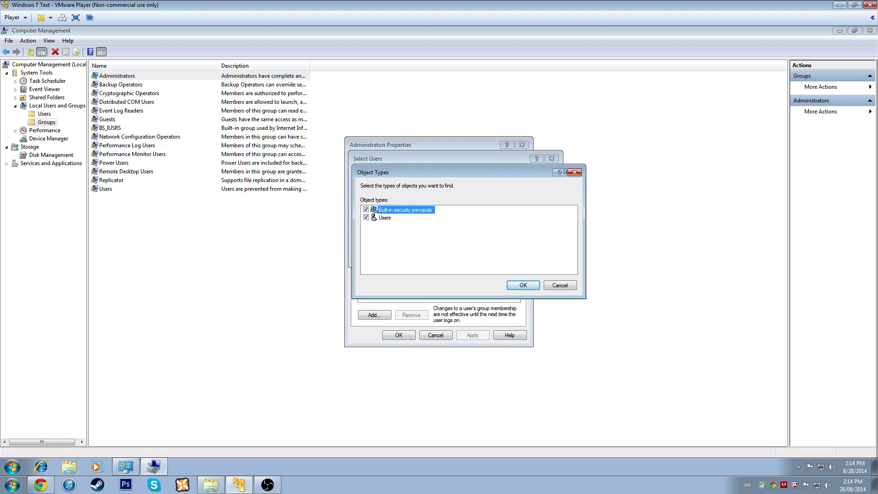
key("Return")
left_click(534, 204)
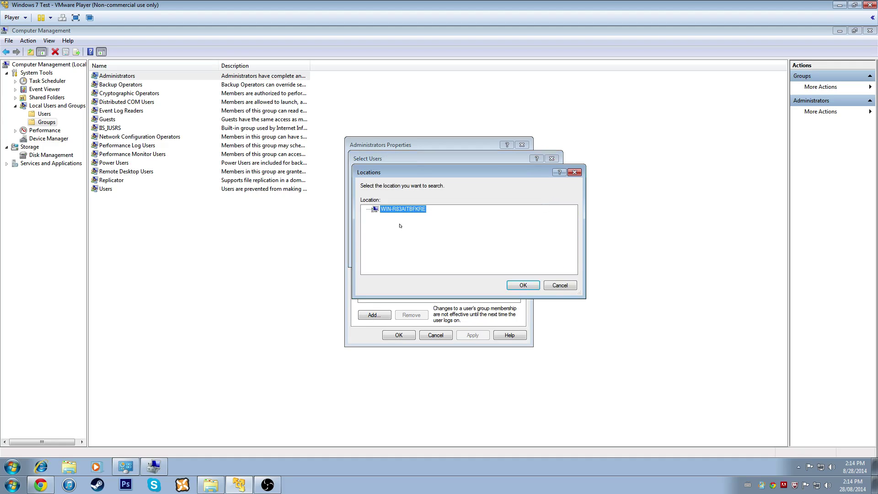
left_click(575, 172)
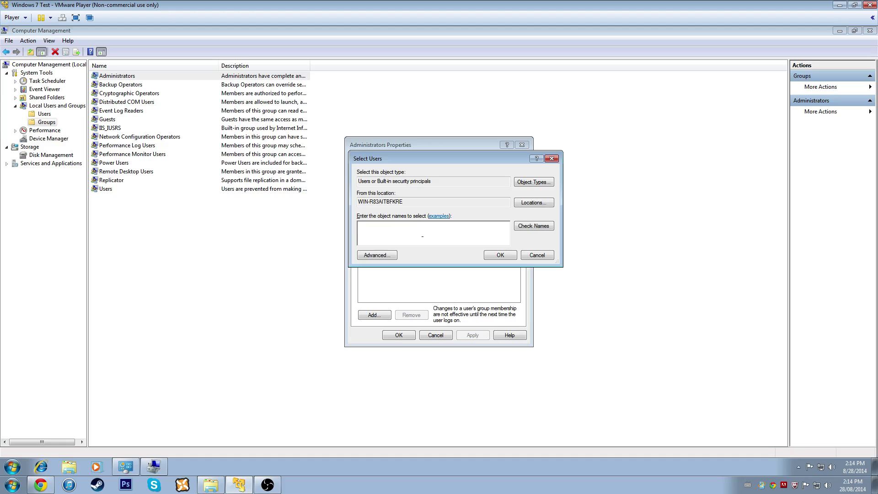
Add Guest to the Administrators members after resolving the name with Check Names
type("Guest")
left_click(519, 226)
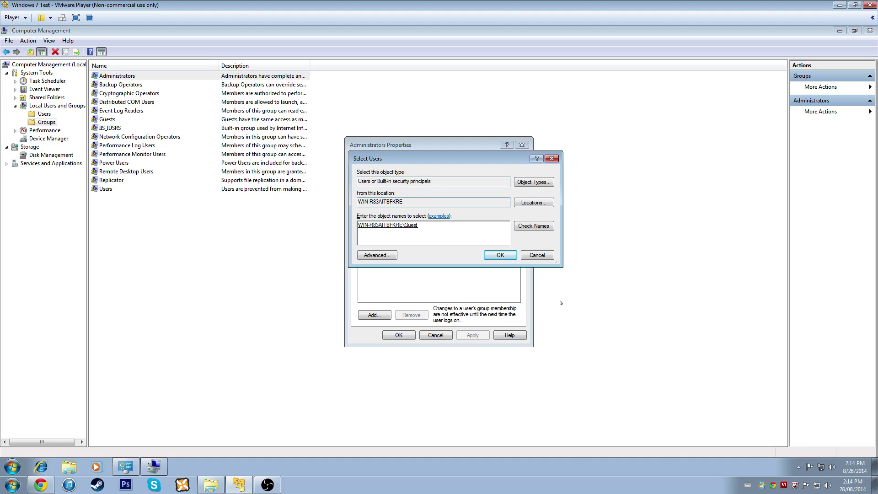
key("Return")
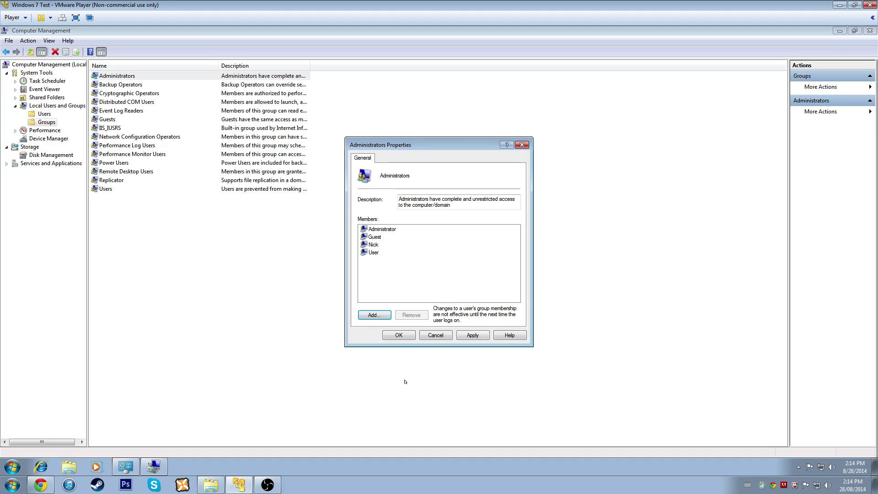
Remove Guest from Administrators again and save the group properties
left_click(375, 237)
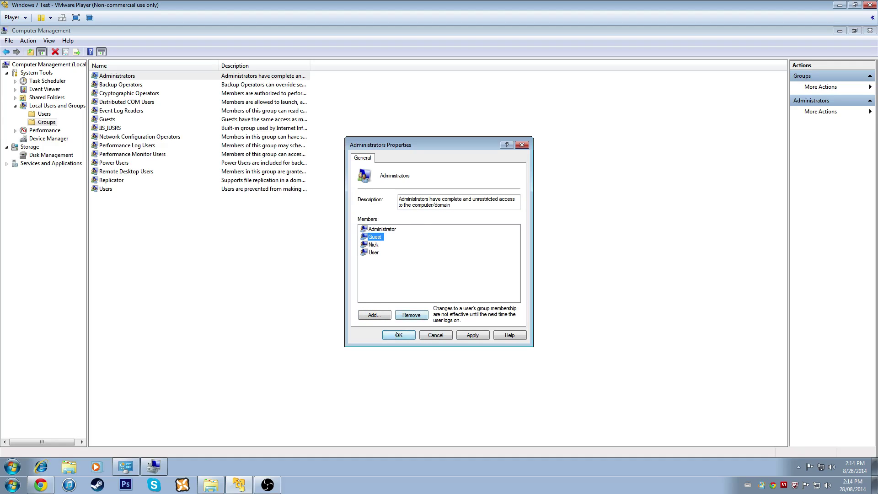
left_click(411, 315)
left_click(407, 335)
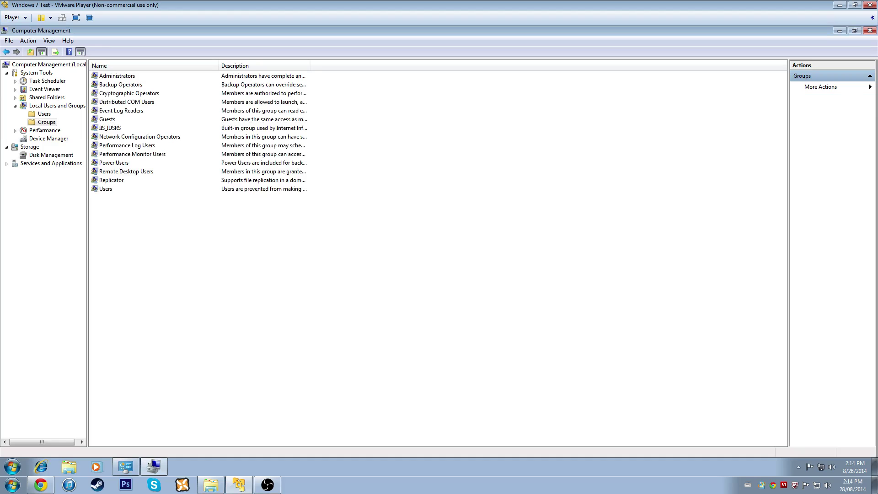
left_click(44, 114)
right_click(258, 239)
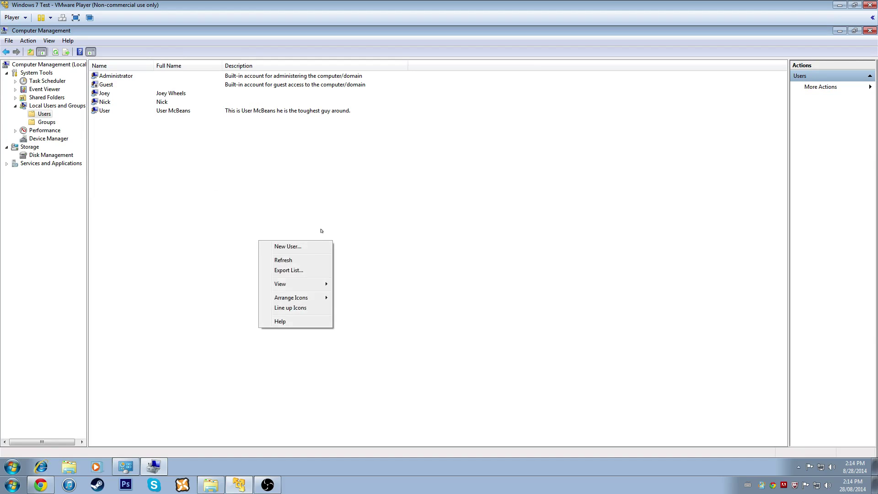
left_click(133, 135)
right_click(101, 103)
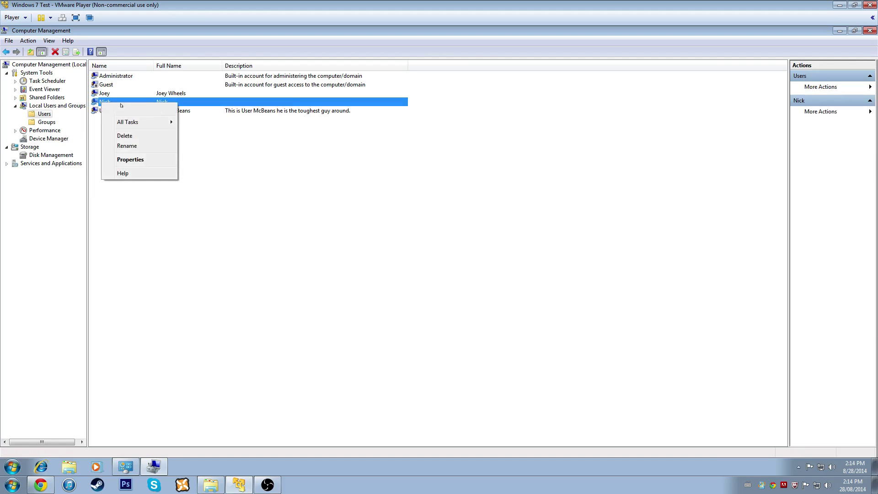
left_click(131, 159)
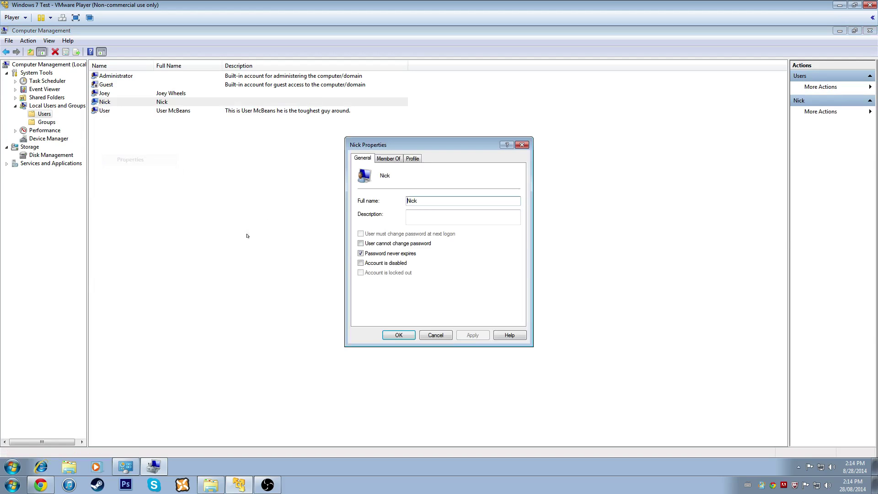
left_click(388, 158)
Add the Guests group to Nick's memberships, searching Groups only, then close his properties
left_click(374, 314)
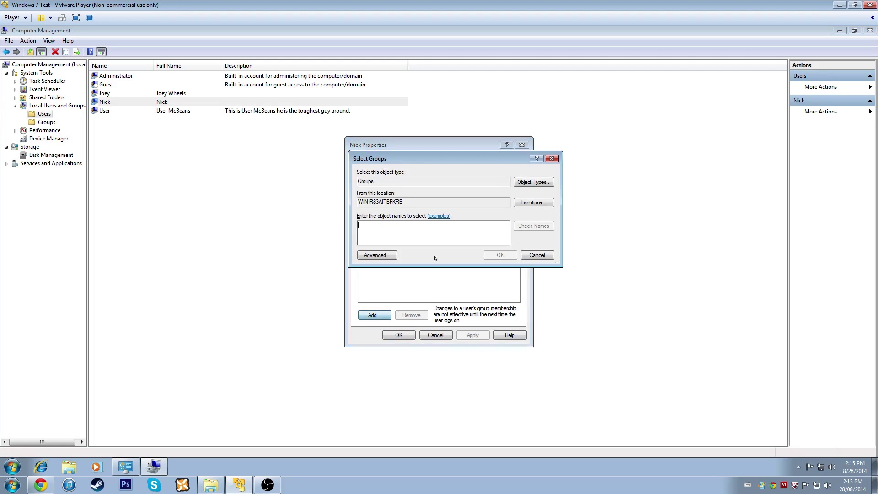
left_click(525, 189)
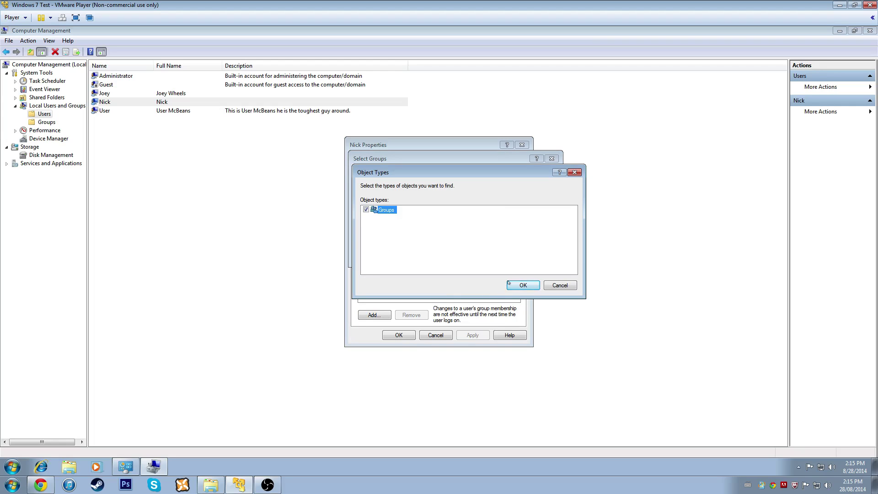
left_click(523, 285)
type("Guests")
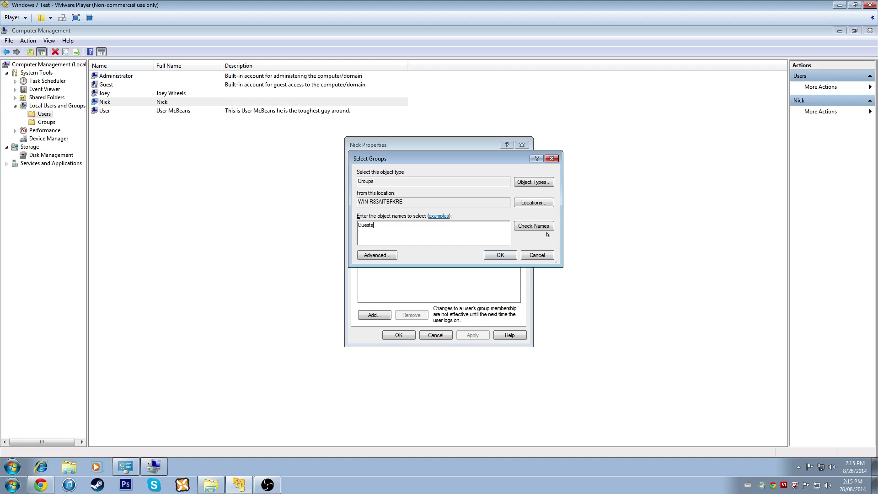
left_click(534, 225)
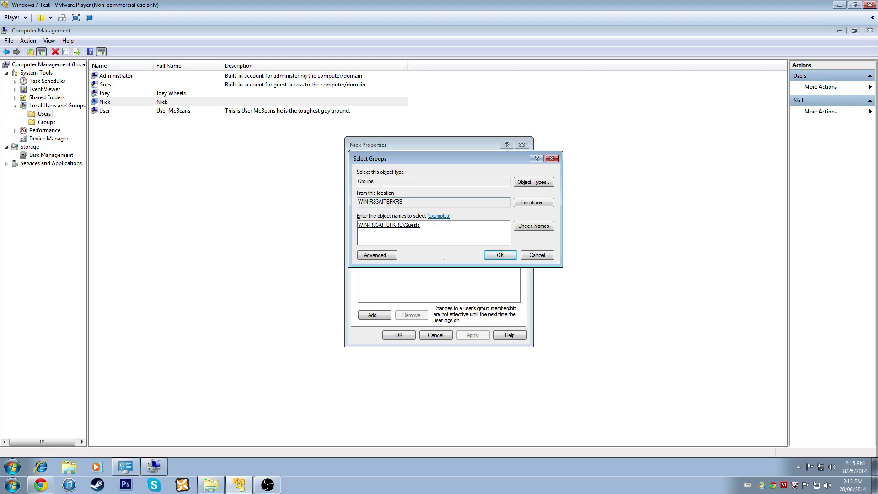
left_click(502, 255)
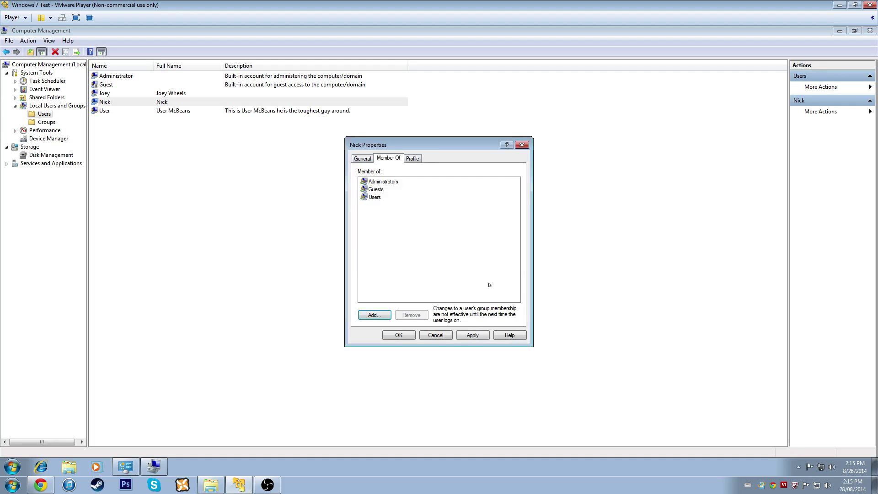
left_click(375, 189)
left_click(411, 315)
left_click(399, 335)
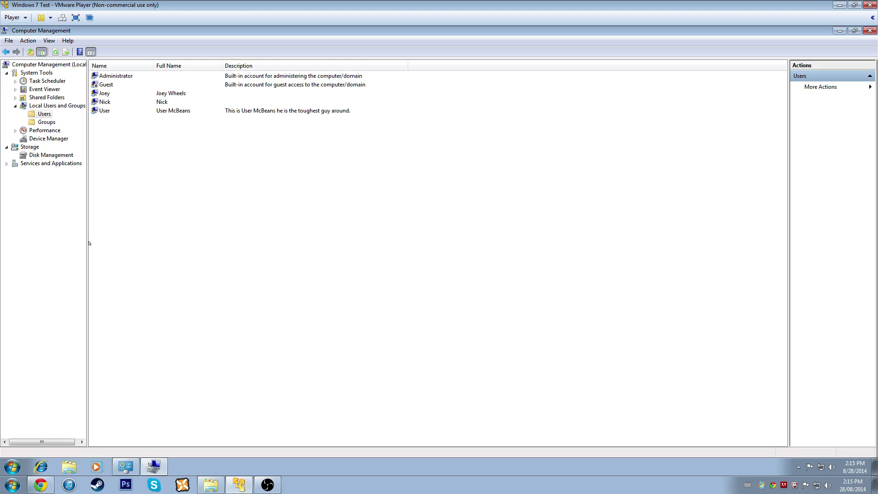
Drag the splitter right so the console tree labels are fully readable
left_click_drag(83, 238, 127, 238)
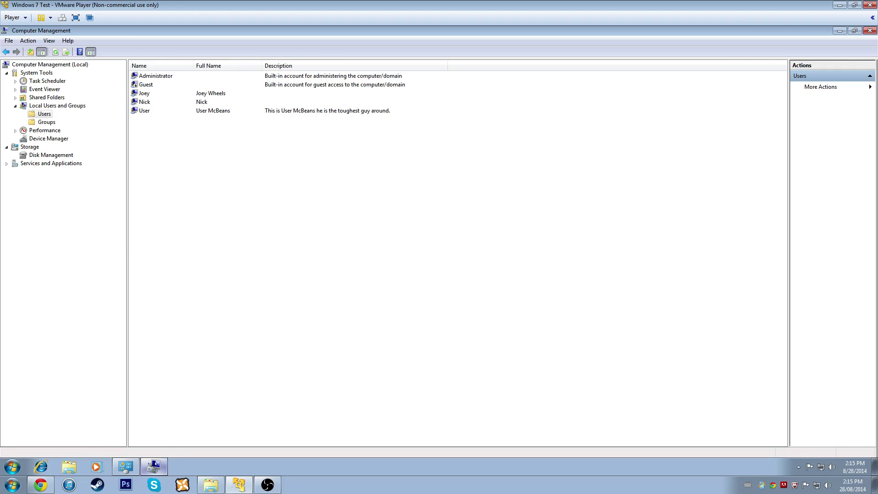
mouse_move(155, 464)
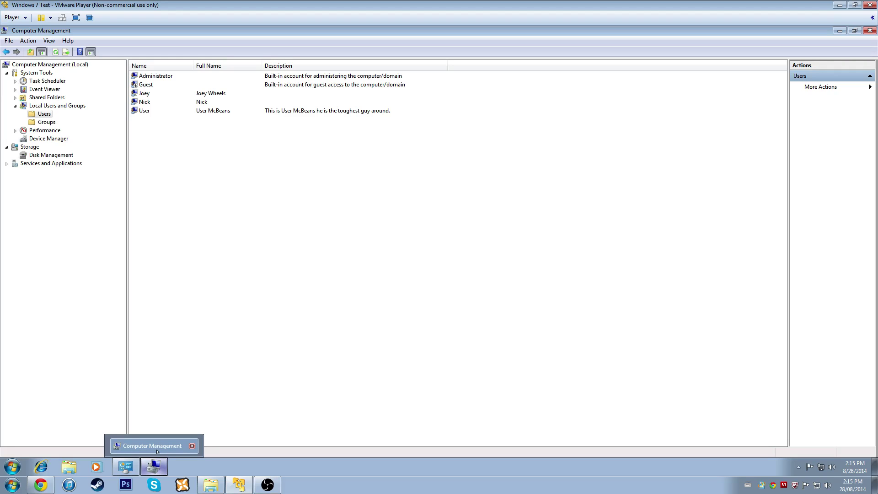
left_click(125, 469)
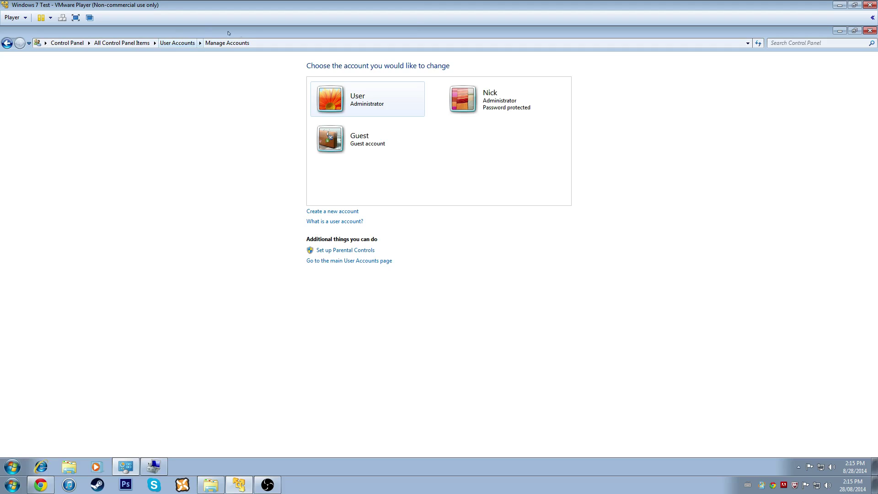
left_click(191, 43)
left_click(120, 44)
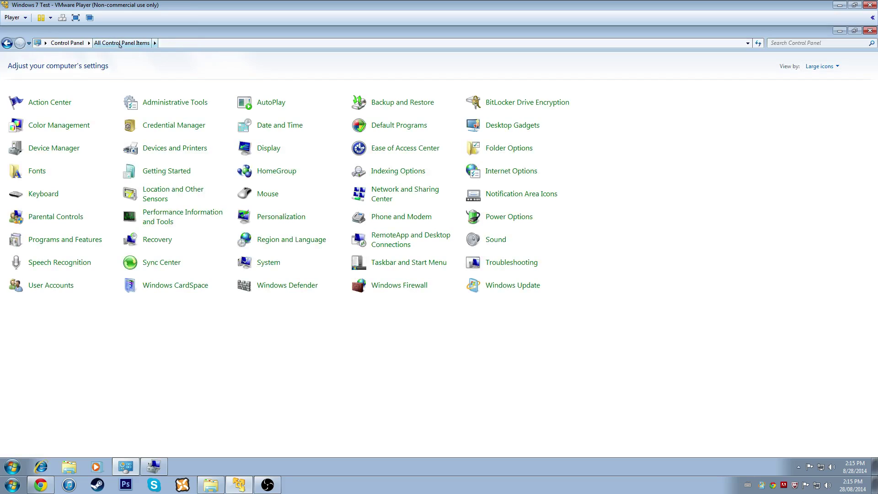
left_click(824, 66)
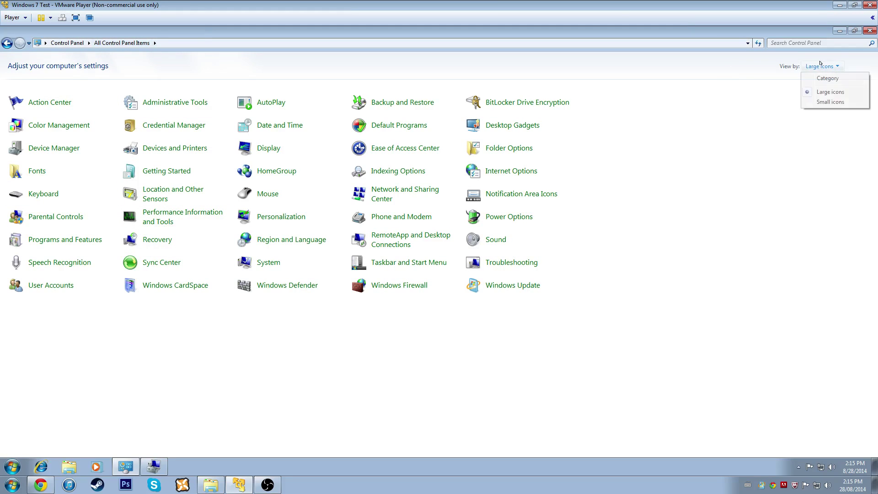
left_click(819, 76)
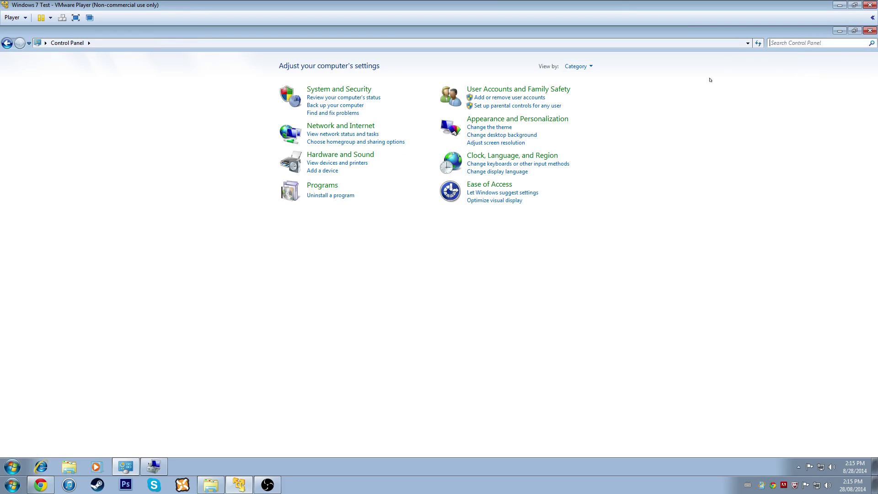
left_click(577, 66)
left_click(587, 94)
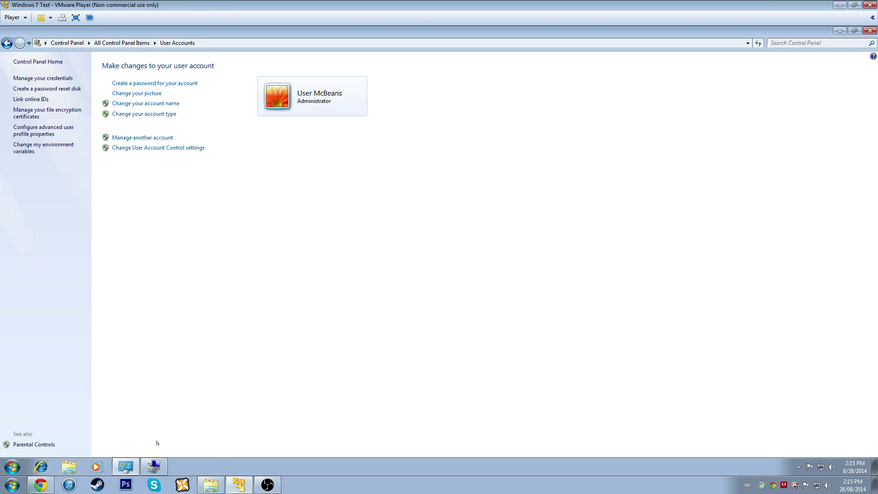
left_click(12, 467)
right_click(140, 359)
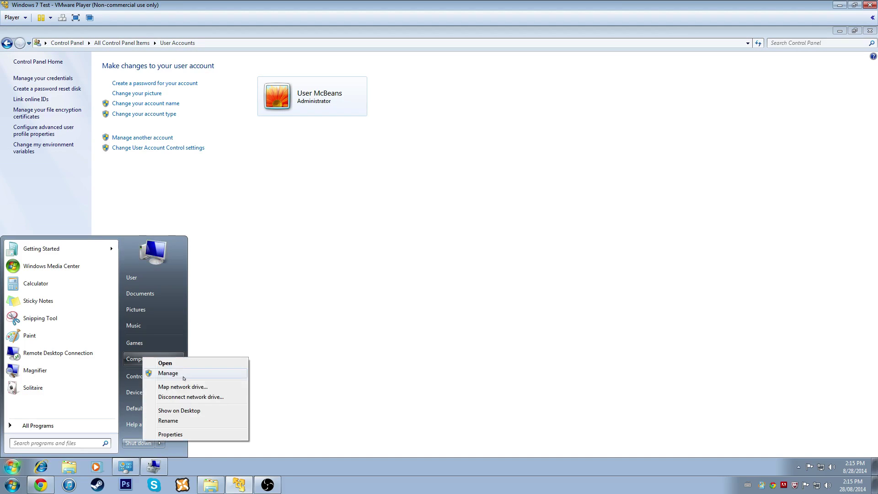
left_click(176, 374)
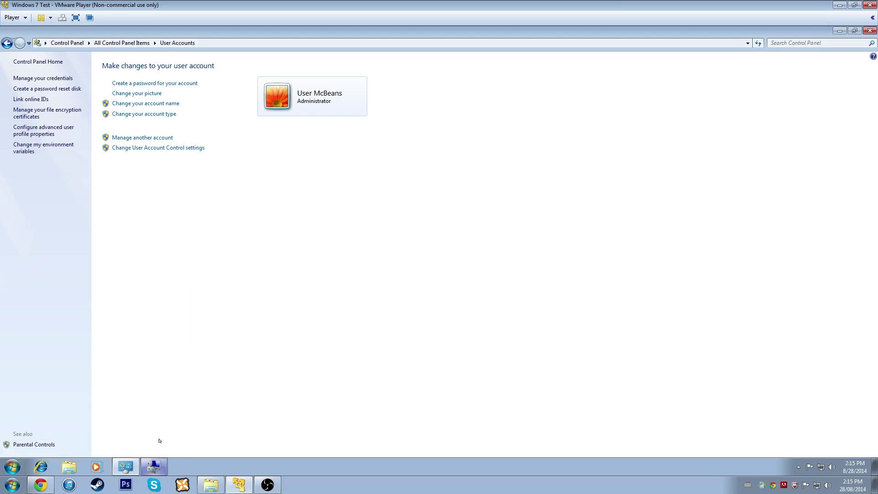
left_click(154, 464)
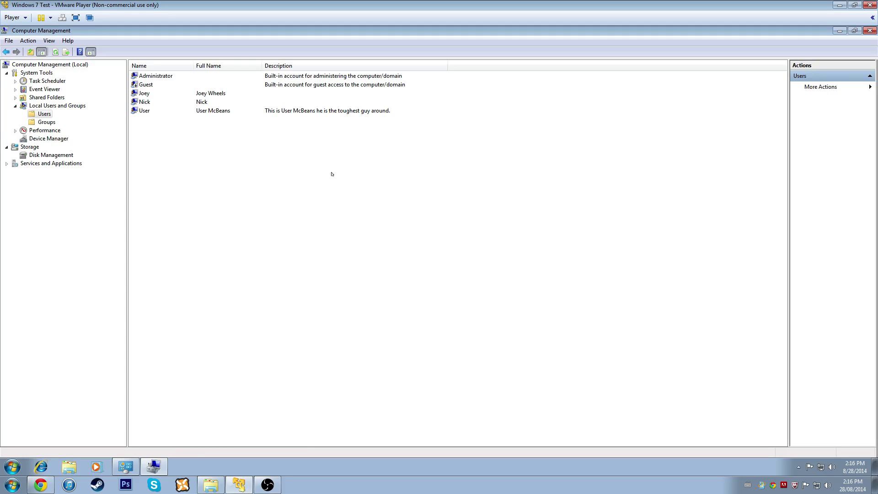
Launch Computer Management via Start > Computer > Manage and minimize the User Accounts window
left_click(12, 467)
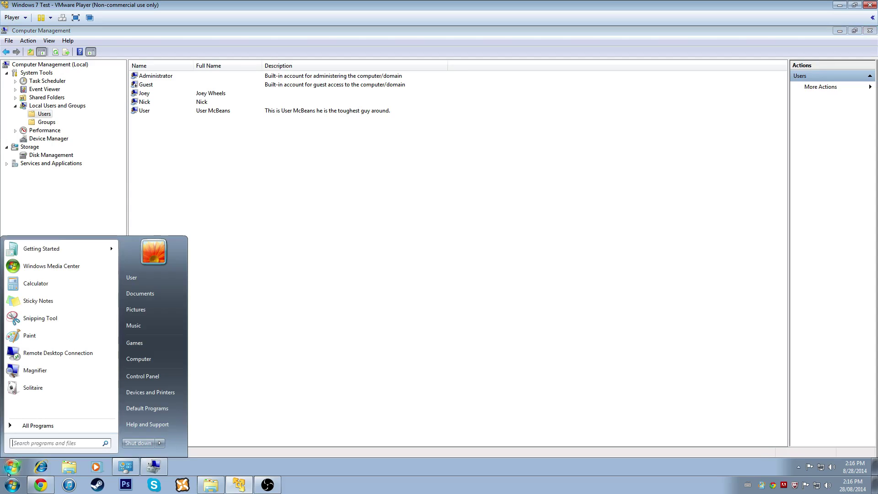
right_click(141, 363)
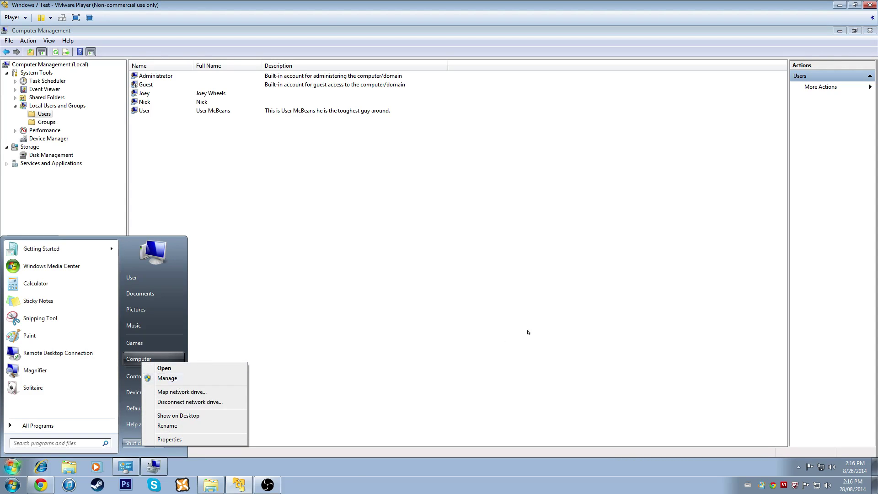
left_click(85, 173)
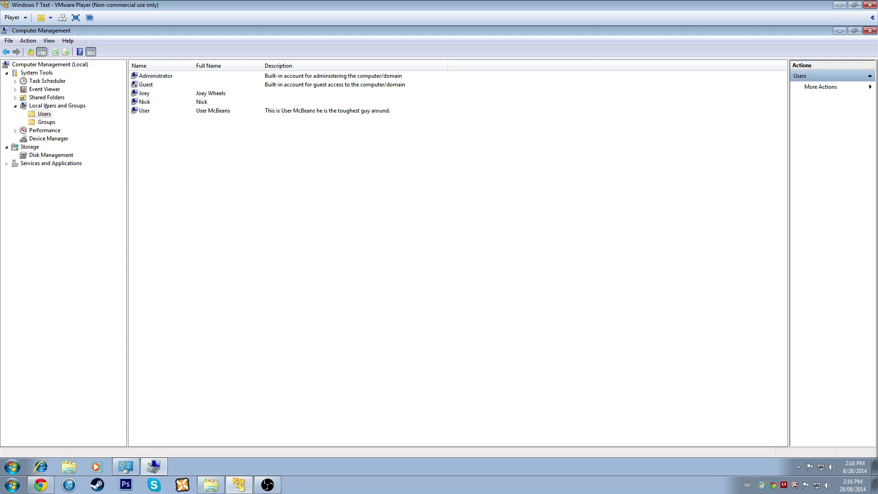
left_click(126, 466)
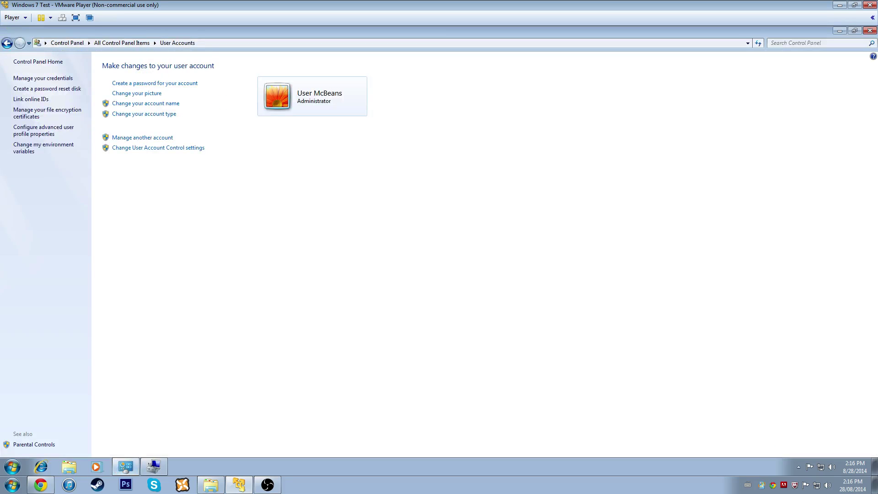
left_click(840, 31)
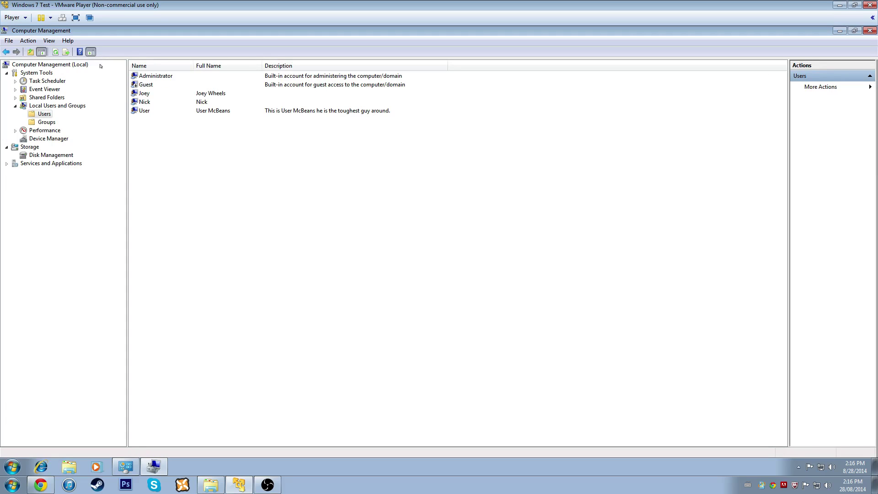